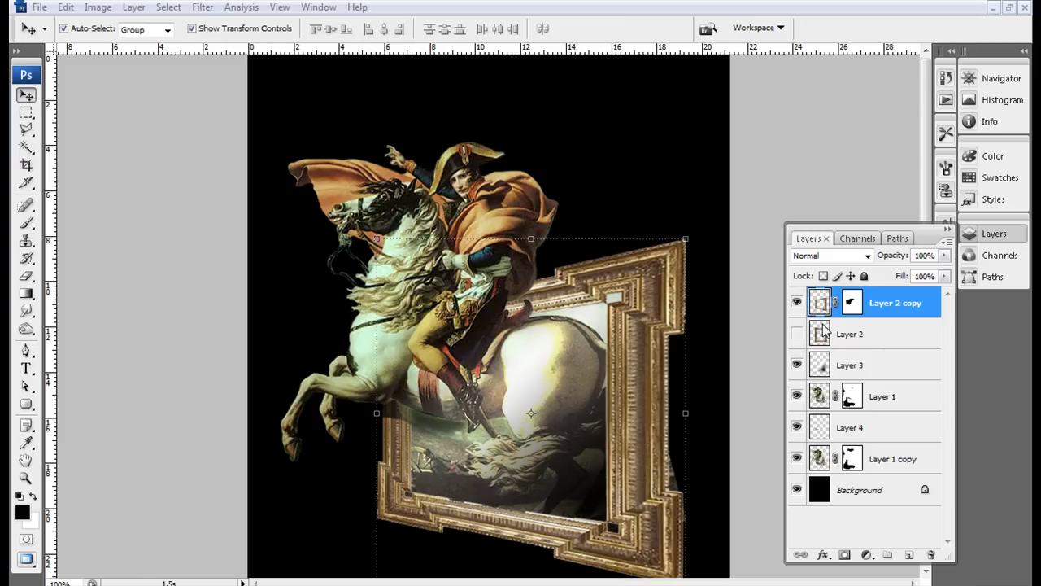
Step: Deselect the frame layer in the finished out-of-bounds example and scroll through it for review
{"action": "left_click", "coordinate": [196, 278]}
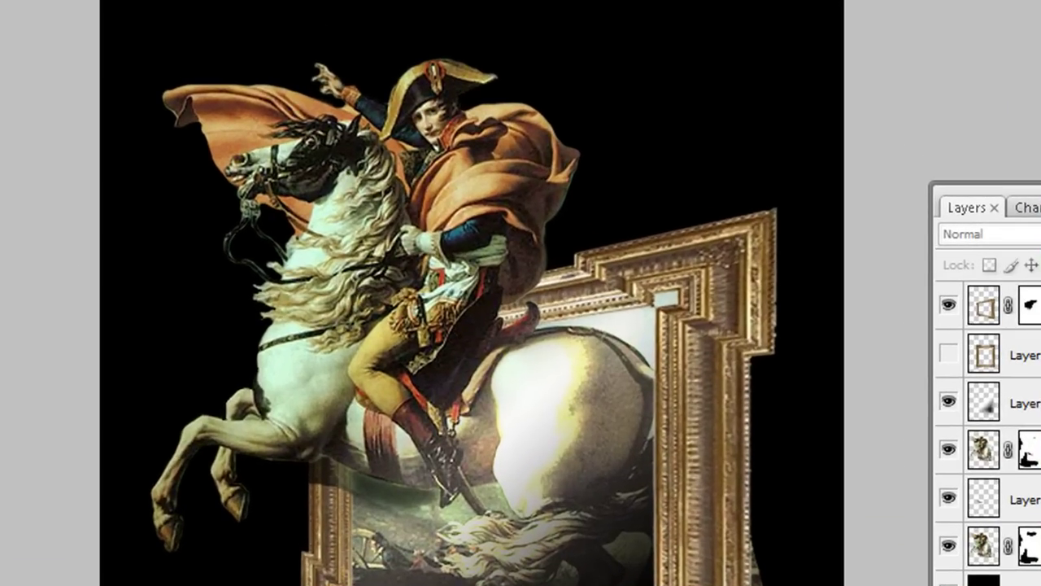
{"action": "scroll", "coordinate": [463, 293], "scroll_direction": "down", "scroll_amount": 1}
{"action": "scroll", "coordinate": [464, 293], "scroll_direction": "down", "scroll_amount": 2}
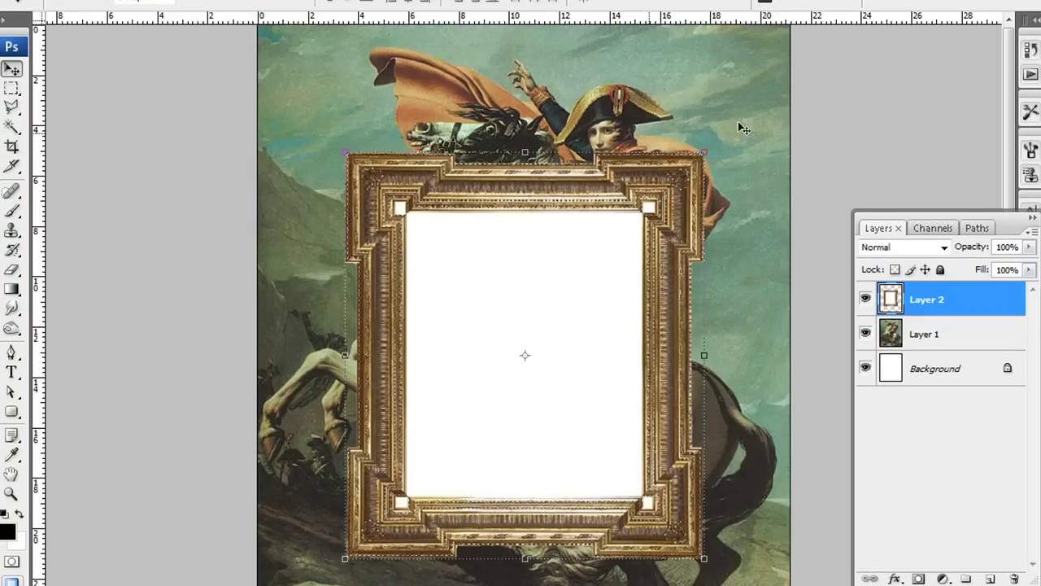
Step: Hide and re-show the gold frame layer, then nudge it slightly left and down
{"action": "left_click", "coordinate": [865, 300]}
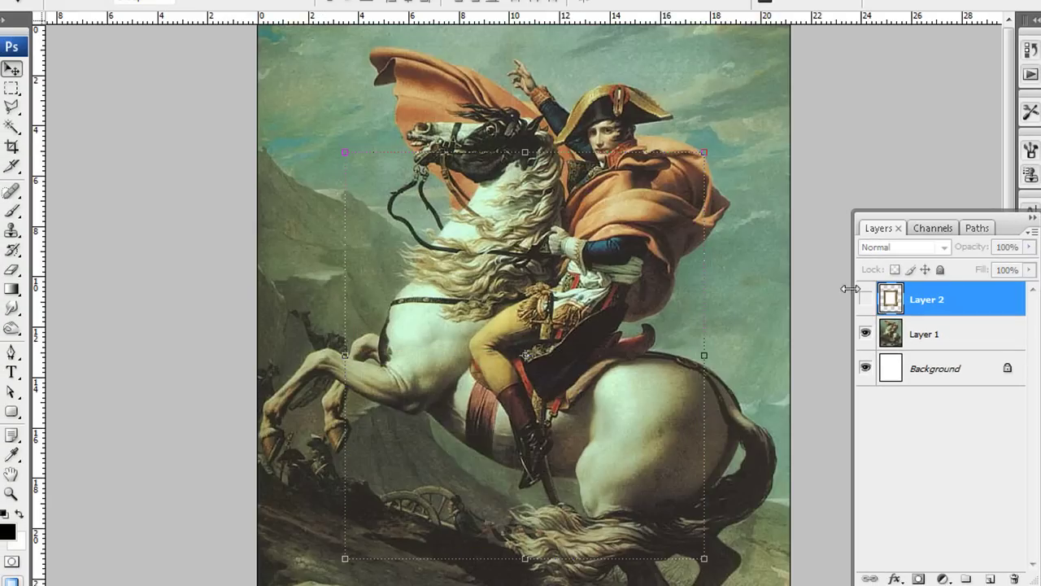
{"action": "left_click", "coordinate": [805, 153]}
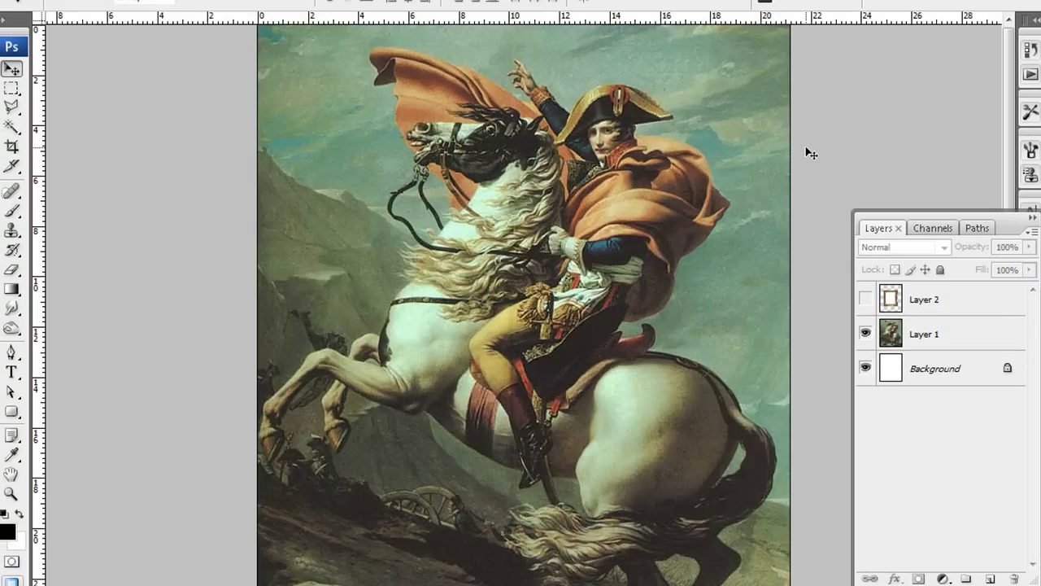
{"action": "left_click", "coordinate": [866, 300]}
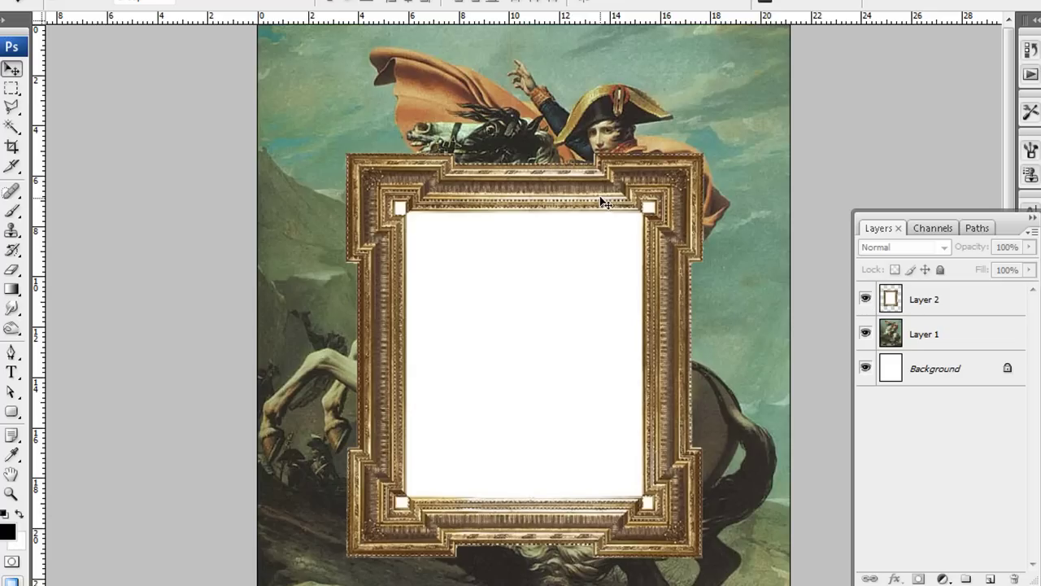
{"action": "left_click_drag", "start_coordinate": [604, 202], "coordinate": [581, 213]}
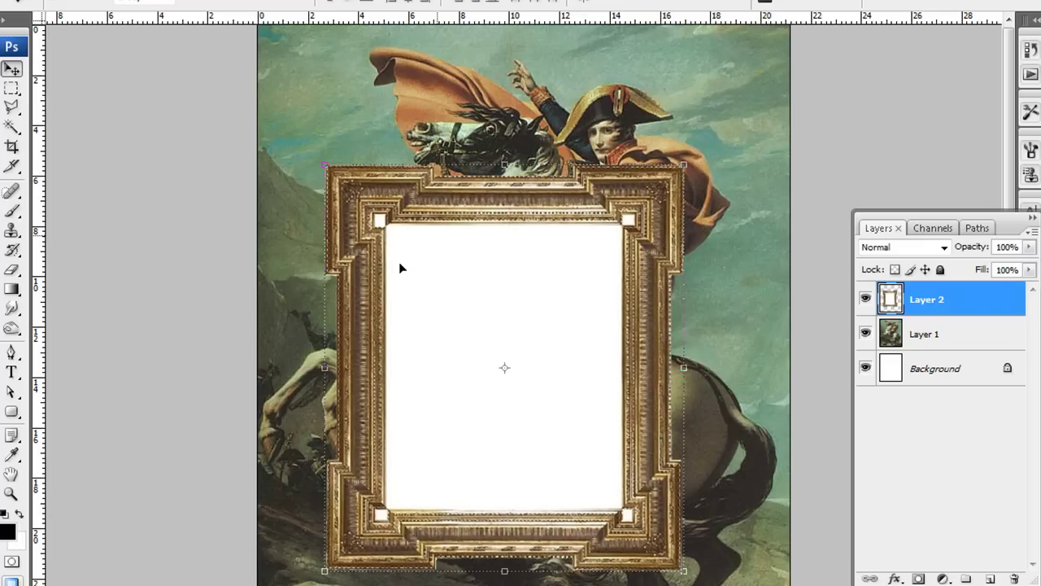
Step: Magic Wand the frame's white centre, delete it, and deselect so the painting shows through
{"action": "left_click", "coordinate": [12, 130]}
{"action": "left_click", "coordinate": [521, 286]}
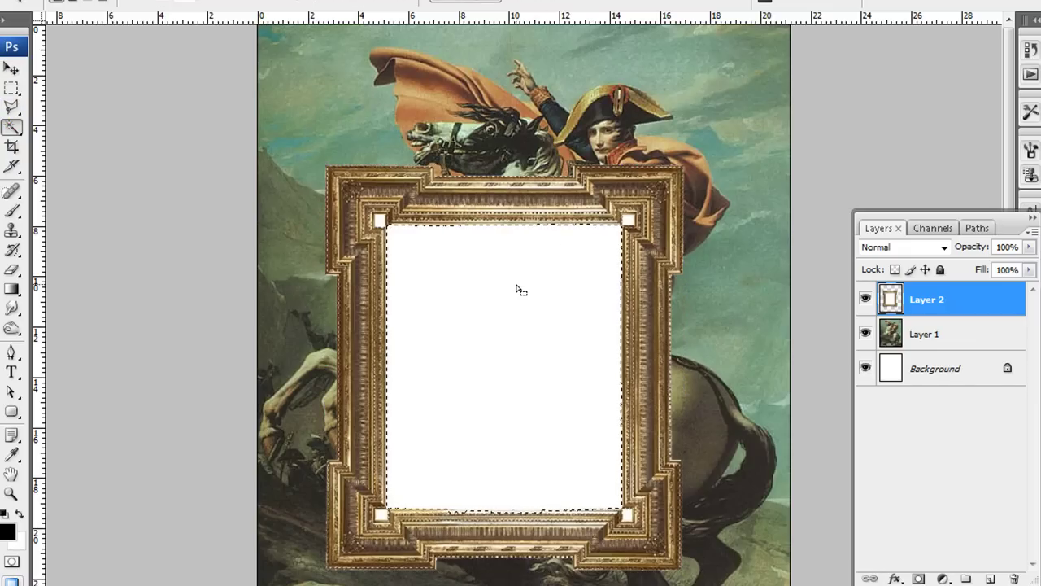
{"action": "key", "text": "Delete"}
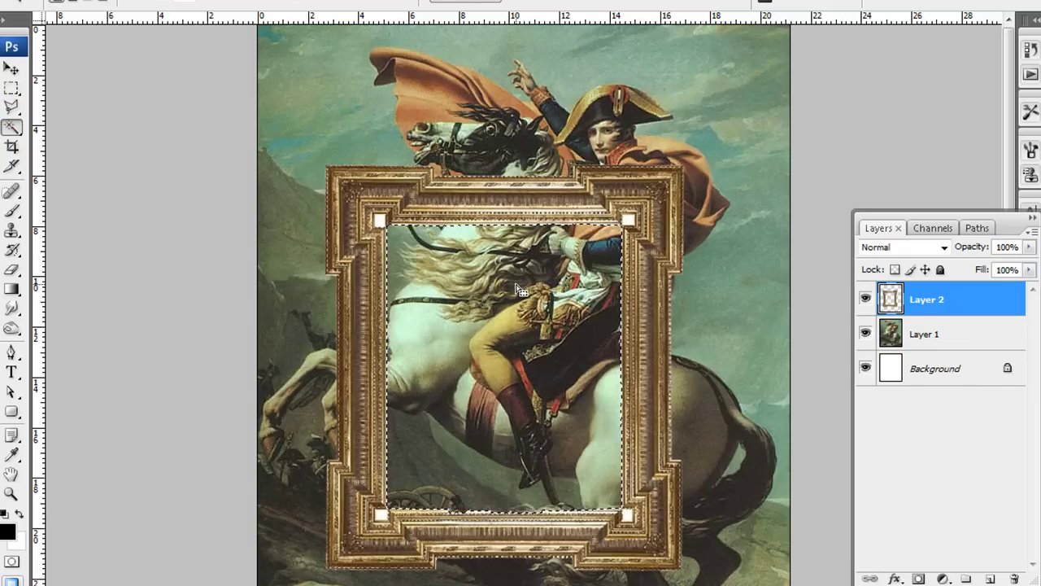
{"action": "key", "text": "ctrl+d"}
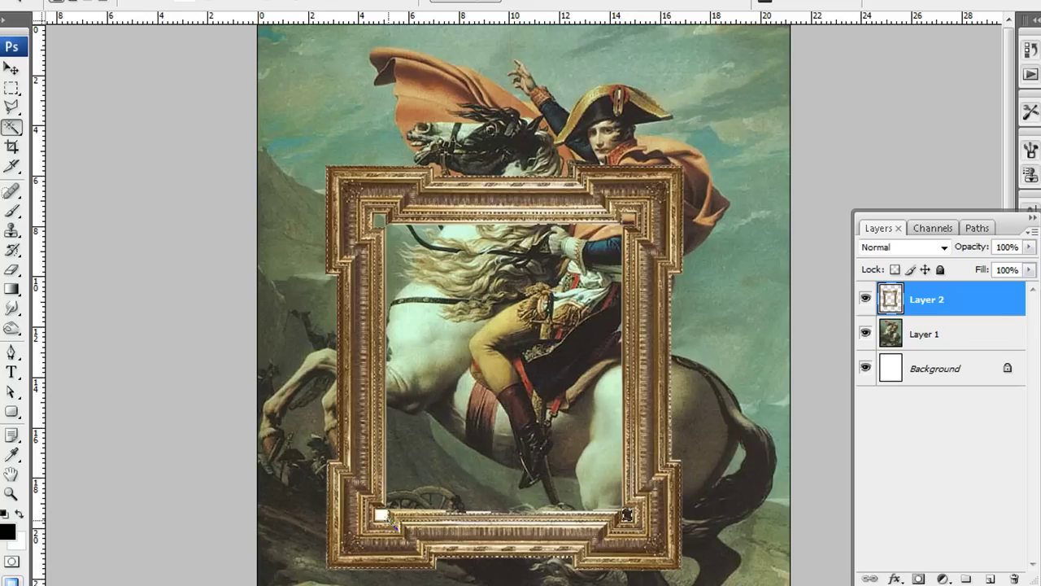
{"action": "left_click", "coordinate": [12, 88]}
{"action": "left_click", "coordinate": [11, 68]}
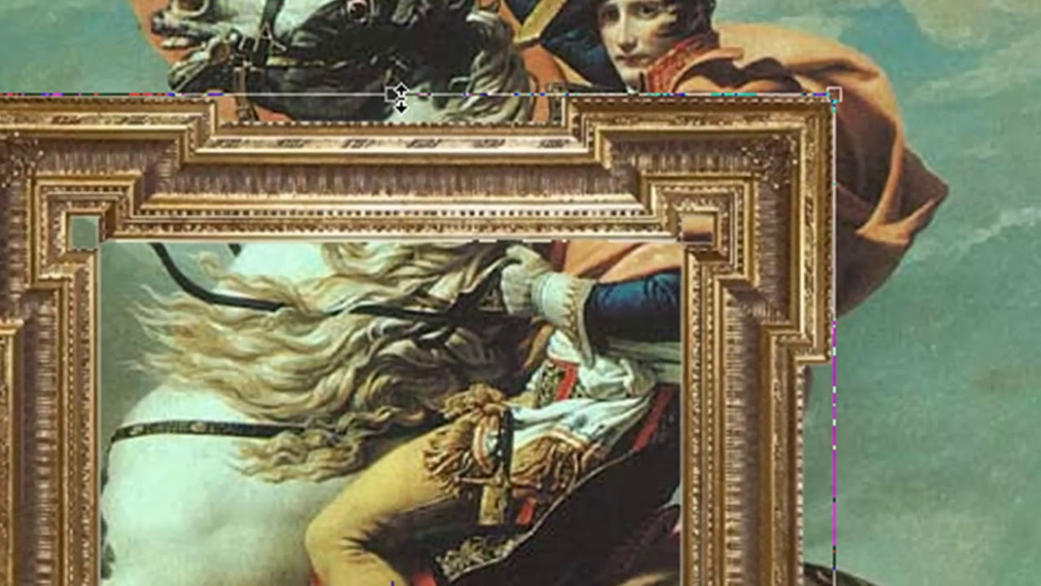
Step: Perspective-distort the frame, pulling its top-left corner down so the left side recedes
{"action": "right_click", "coordinate": [399, 96]}
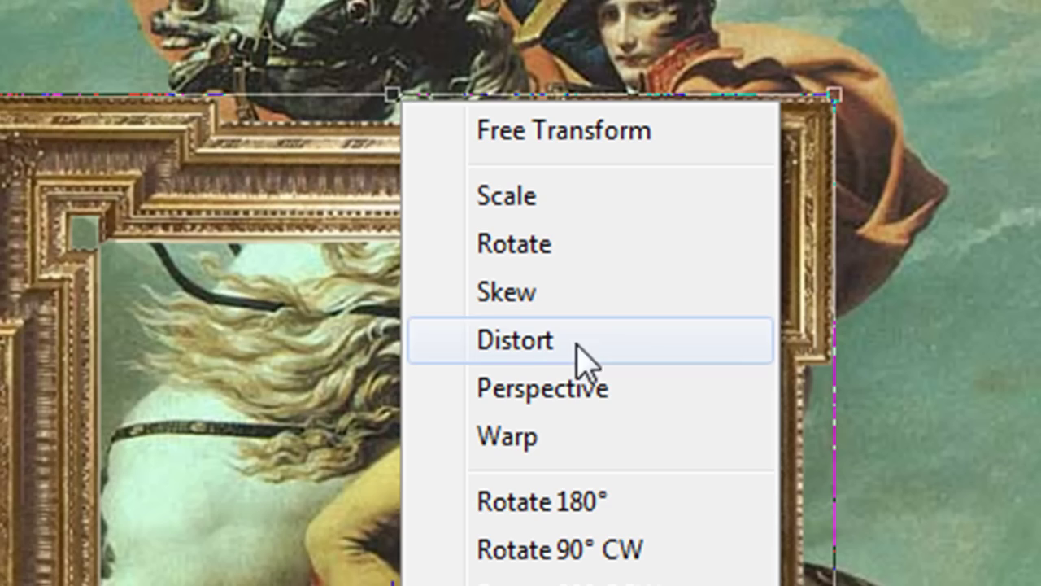
{"action": "left_click", "coordinate": [536, 392]}
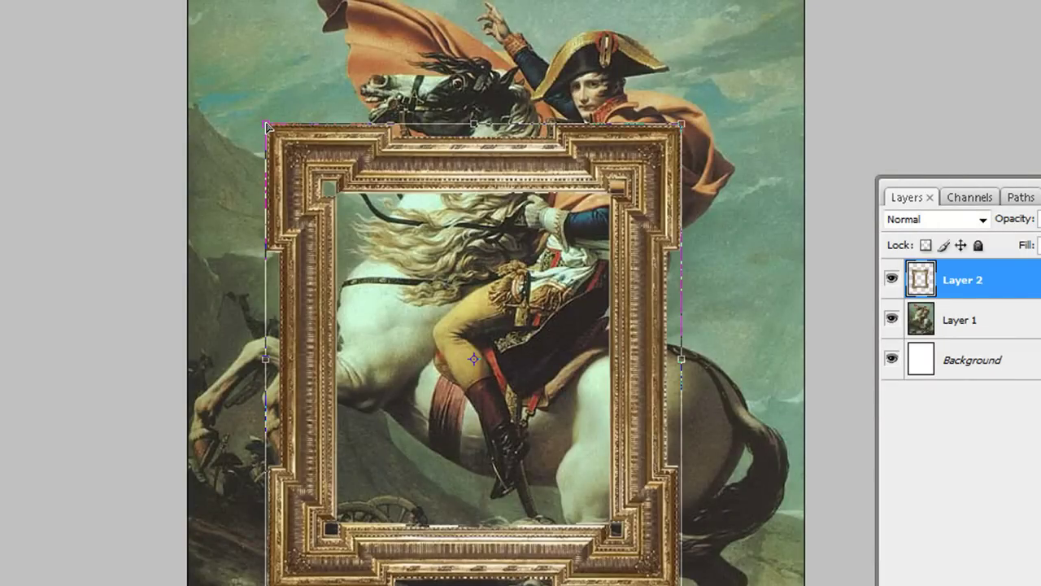
{"action": "left_click_drag", "start_coordinate": [266, 126], "coordinate": [272, 202]}
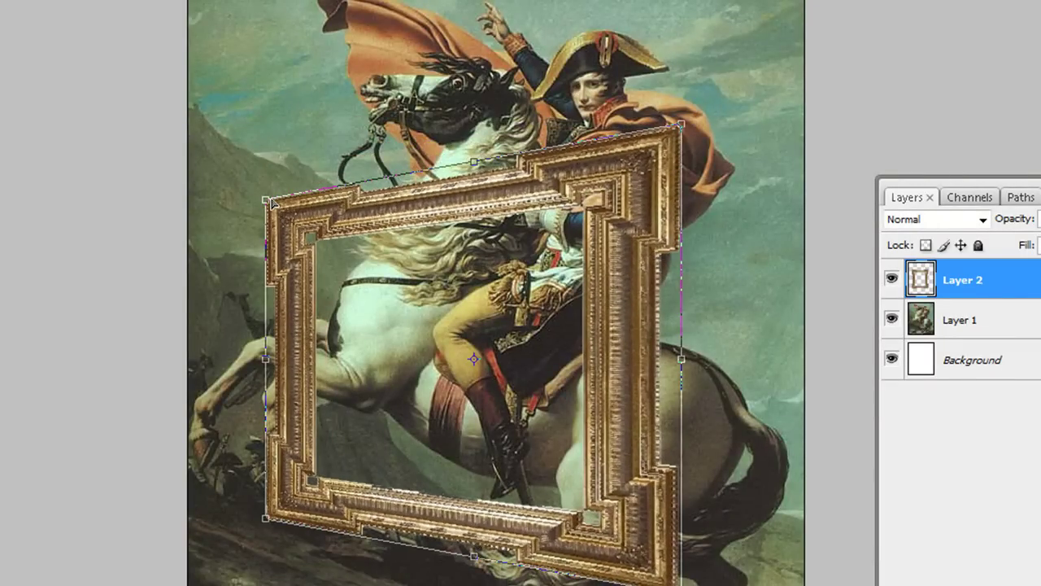
{"action": "left_click_drag", "start_coordinate": [317, 232], "coordinate": [423, 254]}
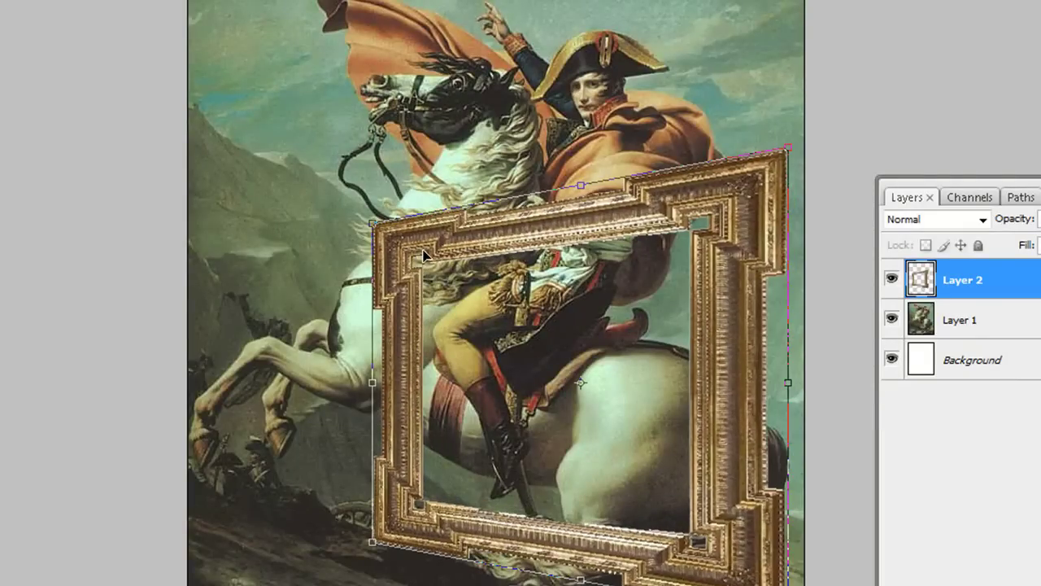
{"action": "mouse_move", "coordinate": [376, 230]}
{"action": "left_mouse_down"}
{"action": "mouse_move", "coordinate": [374, 287]}
{"action": "mouse_move", "coordinate": [367, 246]}
{"action": "left_mouse_up"}
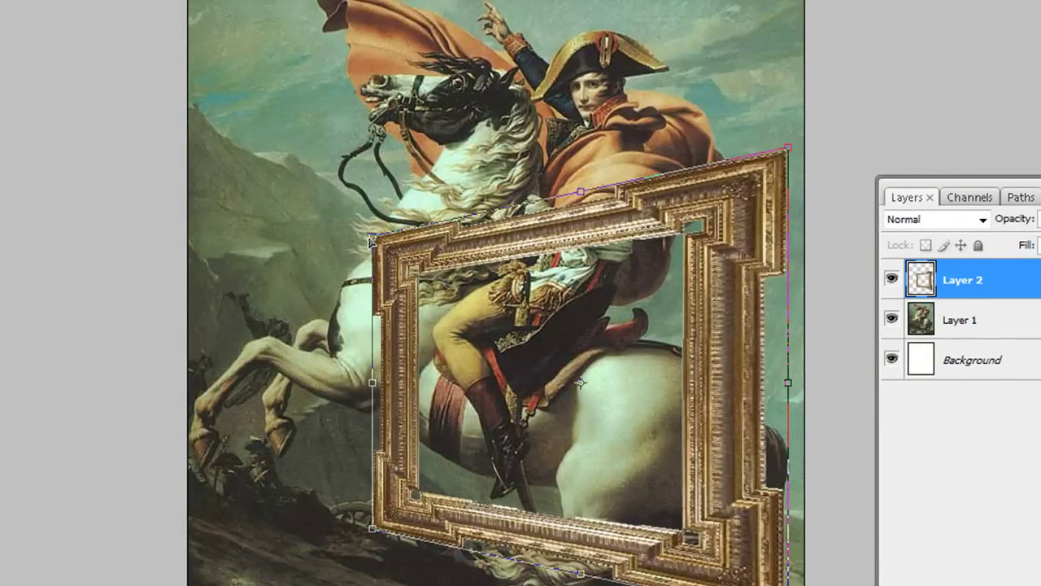
{"action": "key", "text": "Return"}
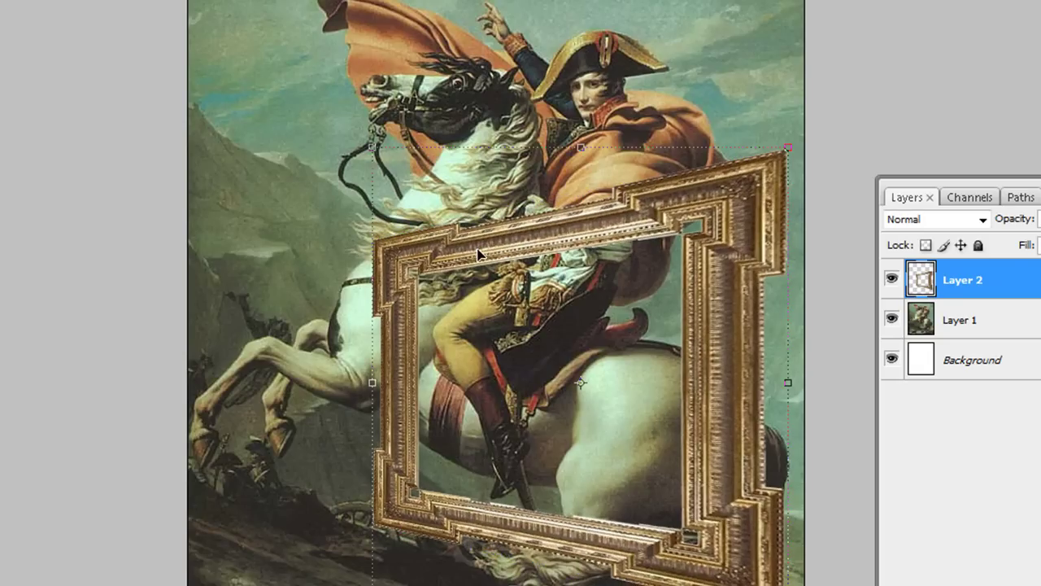
Step: Raise the frame's Levels black input to 56 to darken its shadows
{"action": "scroll", "coordinate": [150, 208], "scroll_direction": "down", "scroll_amount": 5}
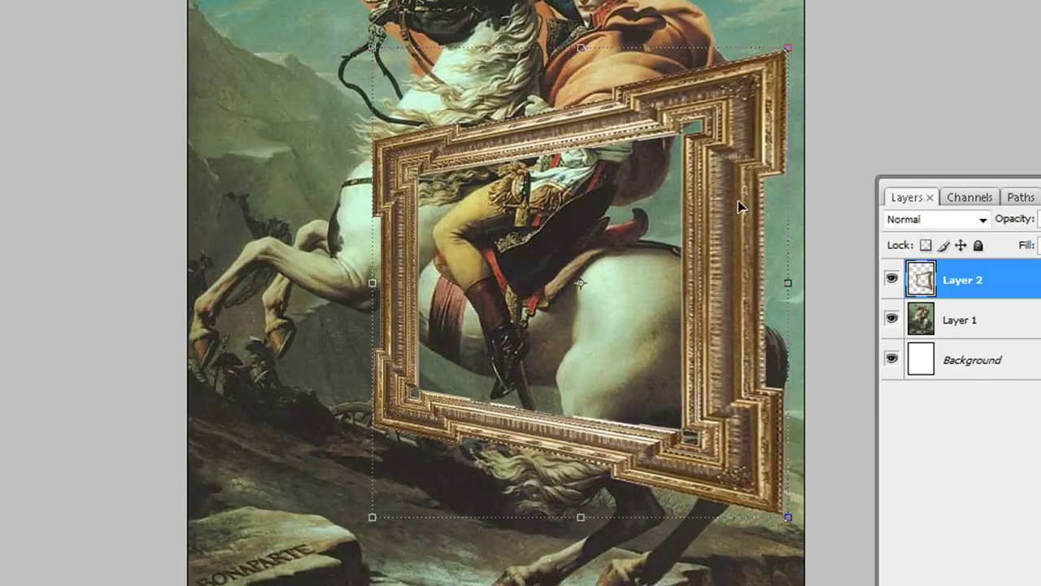
{"action": "key", "text": "ctrl+l"}
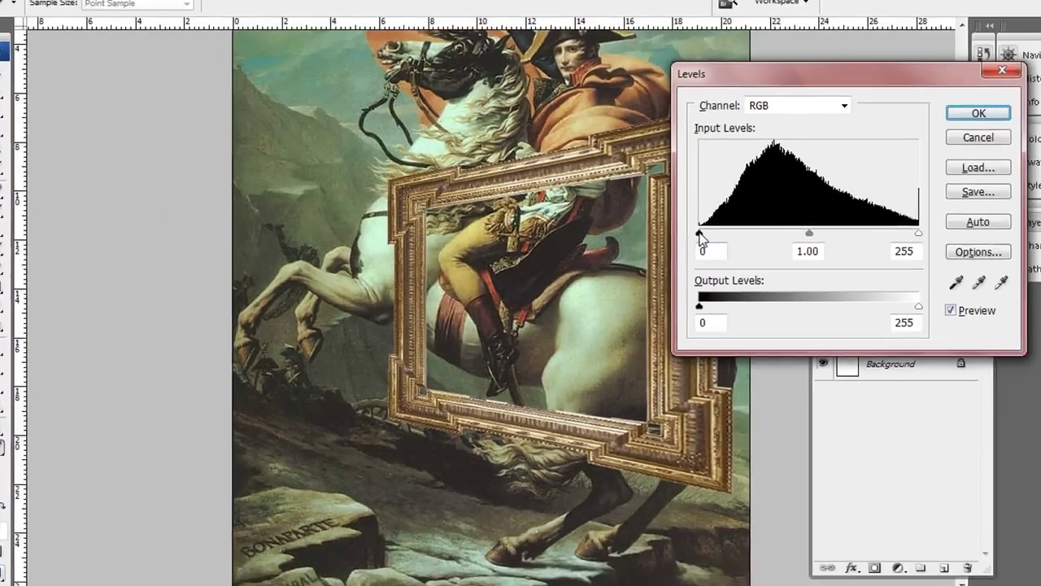
{"action": "mouse_move", "coordinate": [699, 234]}
{"action": "left_mouse_down"}
{"action": "mouse_move", "coordinate": [720, 236]}
{"action": "mouse_move", "coordinate": [714, 244]}
{"action": "mouse_move", "coordinate": [729, 244]}
{"action": "mouse_move", "coordinate": [710, 244]}
{"action": "mouse_move", "coordinate": [720, 245]}
{"action": "left_mouse_up"}
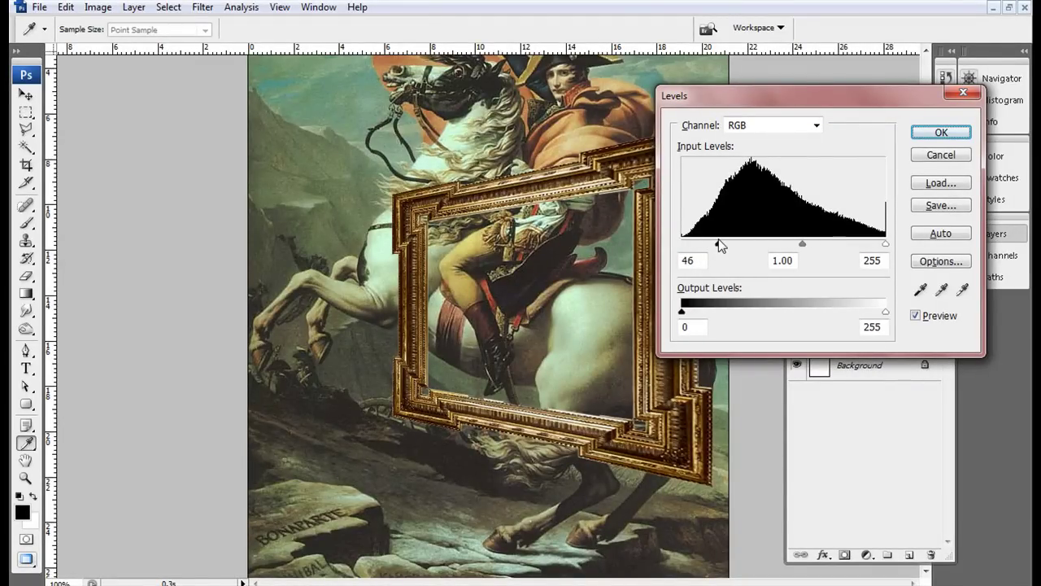
Step: Apply the Levels adjustment and duplicate the painting layer Layer 1 as Layer 1 copy
{"action": "left_click", "coordinate": [936, 133]}
{"action": "key", "text": "v"}
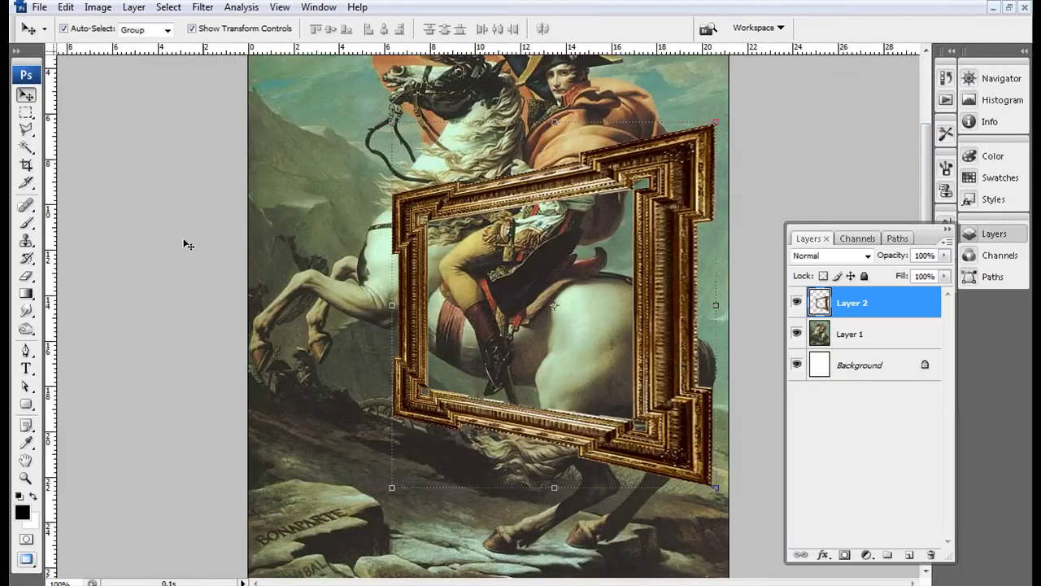
{"action": "scroll", "coordinate": [193, 232], "scroll_direction": "up", "scroll_amount": 3}
{"action": "left_click", "coordinate": [421, 128]}
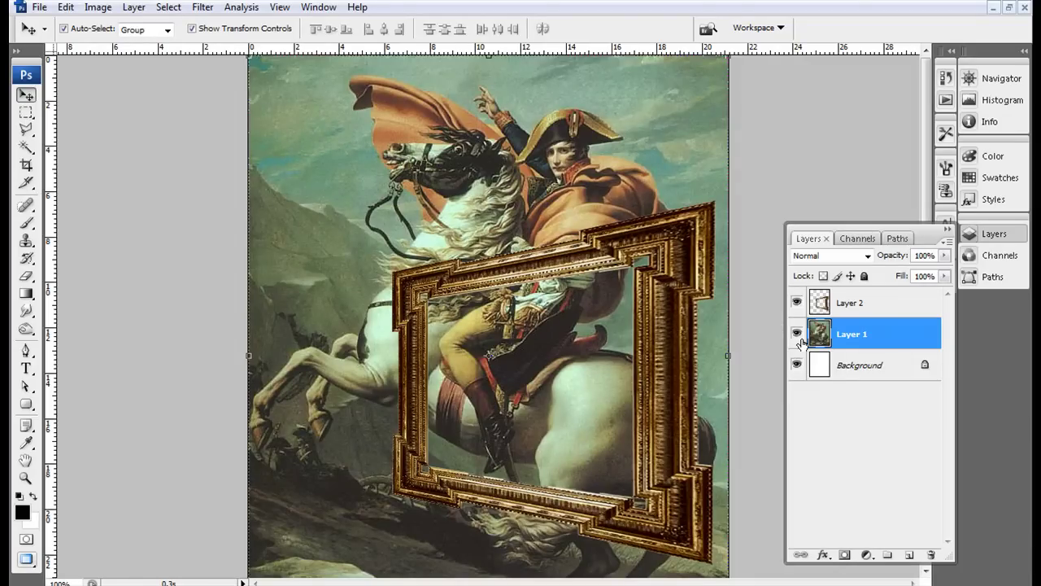
{"action": "key", "text": "ctrl+j"}
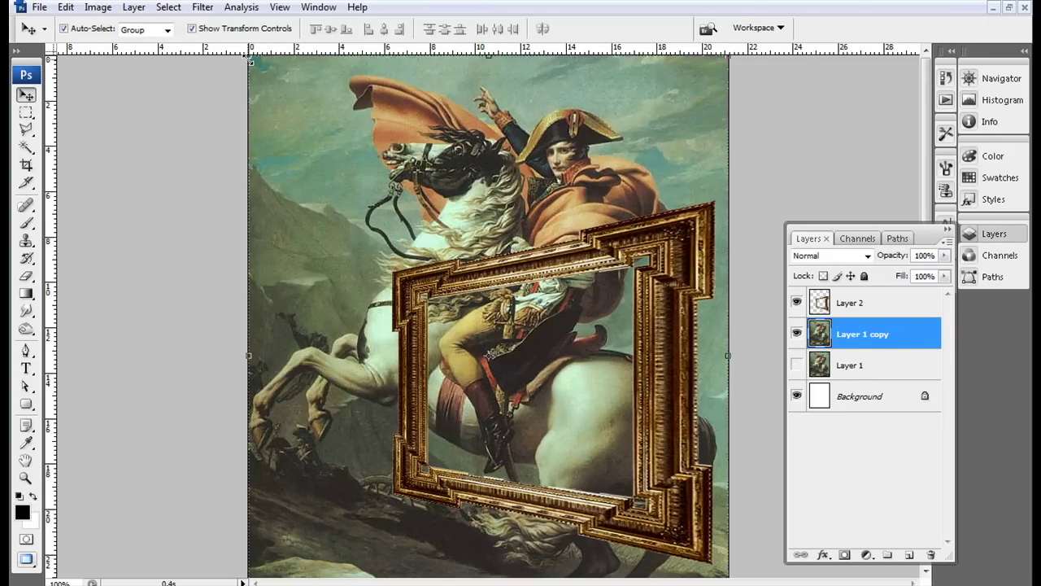
Step: Scale the painting copy to 82.6% and shift it slightly up and left
{"action": "key", "text": "ctrl+t"}
{"action": "left_click_drag", "start_coordinate": [249, 58], "coordinate": [332, 160]}
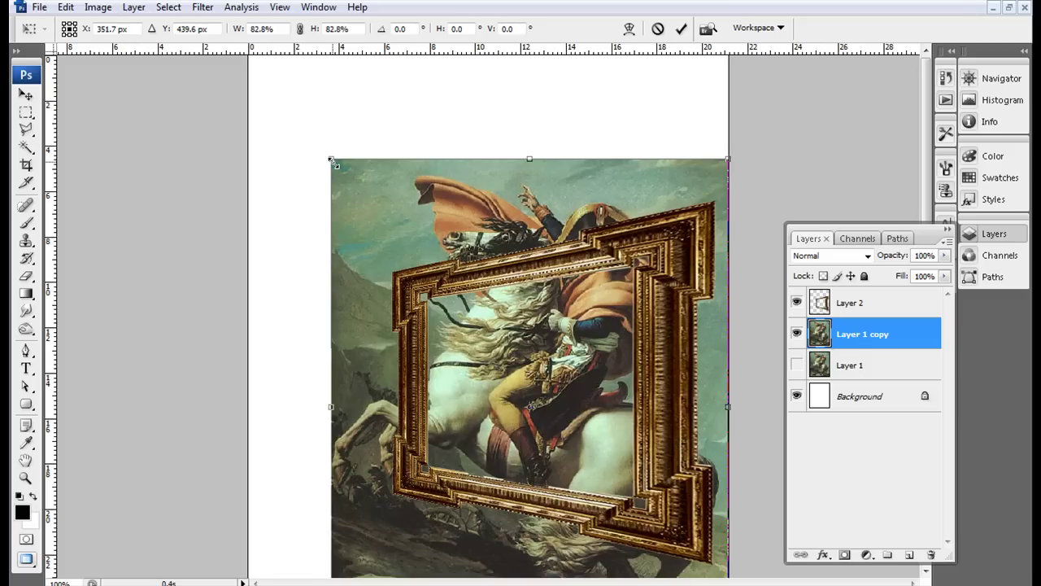
{"action": "left_click_drag", "start_coordinate": [453, 165], "coordinate": [444, 119]}
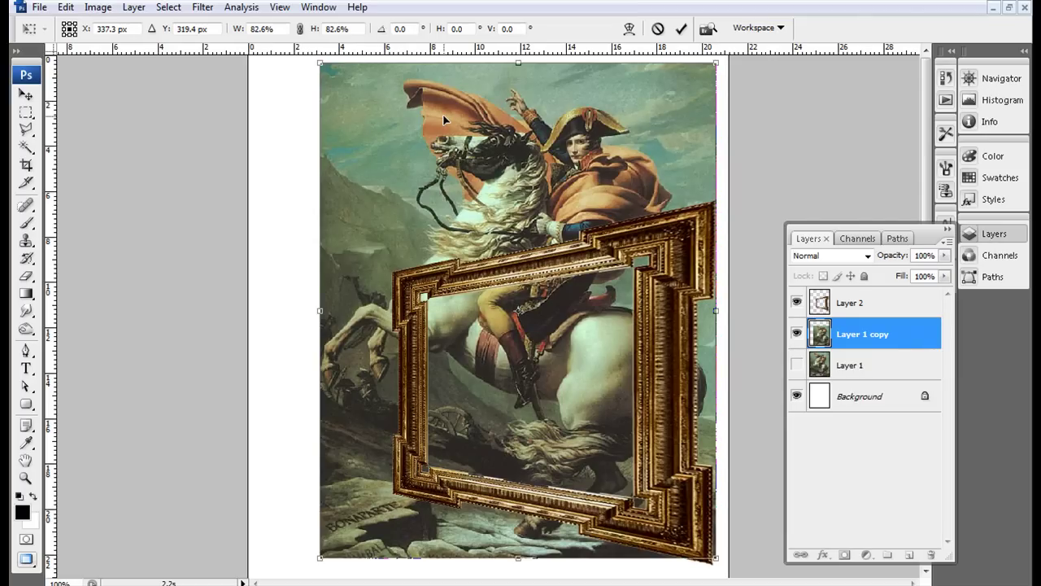
{"action": "left_click_drag", "start_coordinate": [443, 118], "coordinate": [444, 124]}
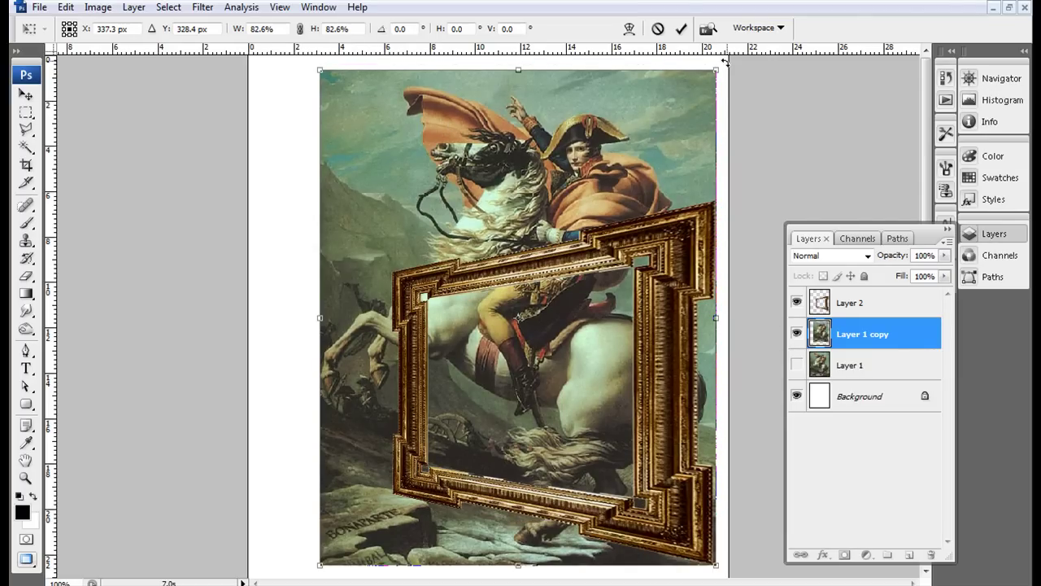
Step: Rotate the painting copy to about -14° behind the frame and commit the transform
{"action": "left_click_drag", "start_coordinate": [725, 61], "coordinate": [632, 39]}
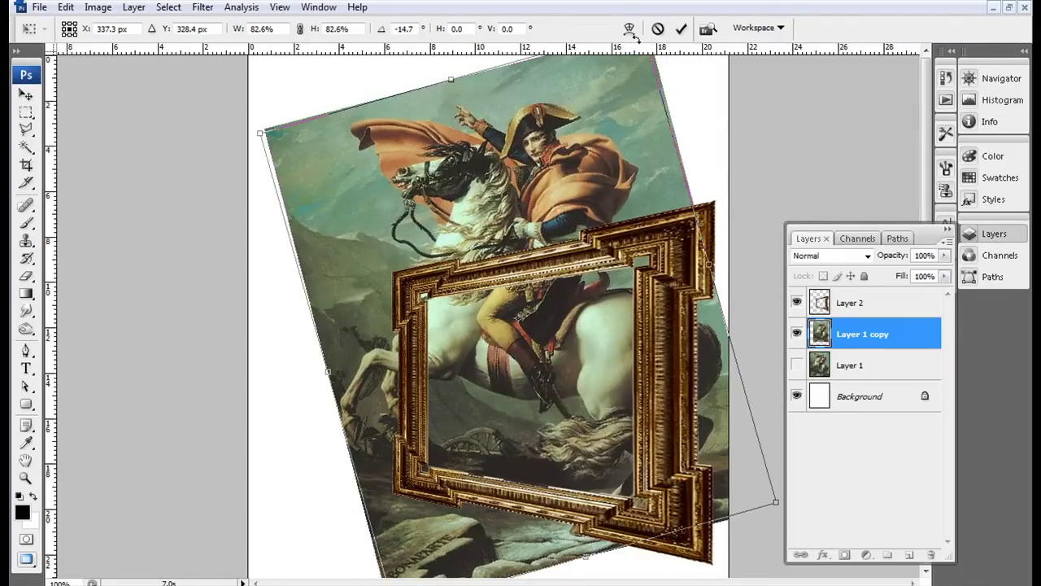
{"action": "left_click_drag", "start_coordinate": [634, 37], "coordinate": [606, 112]}
{"action": "left_click_drag", "start_coordinate": [598, 162], "coordinate": [565, 165]}
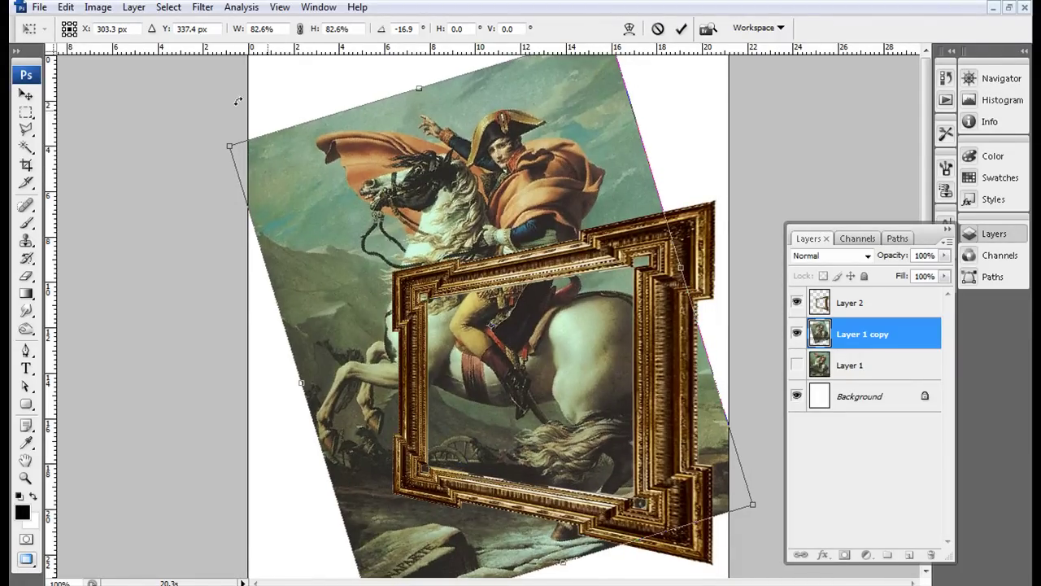
{"action": "left_click_drag", "start_coordinate": [211, 149], "coordinate": [215, 132]}
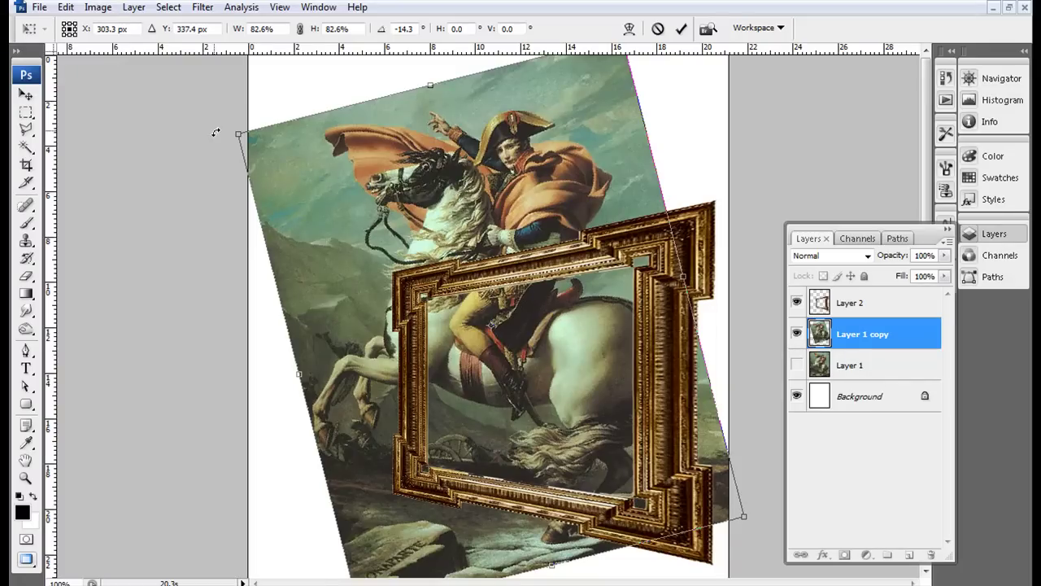
{"action": "double_click", "coordinate": [319, 192]}
{"action": "scroll", "coordinate": [155, 232], "scroll_direction": "down", "scroll_amount": 3}
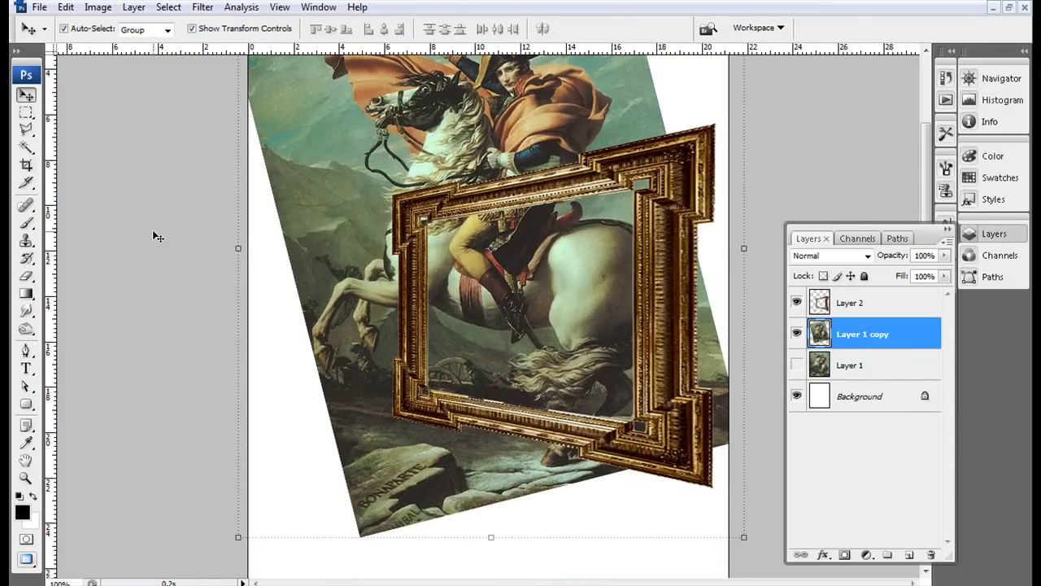
{"action": "scroll", "coordinate": [153, 232], "scroll_direction": "up", "scroll_amount": 3}
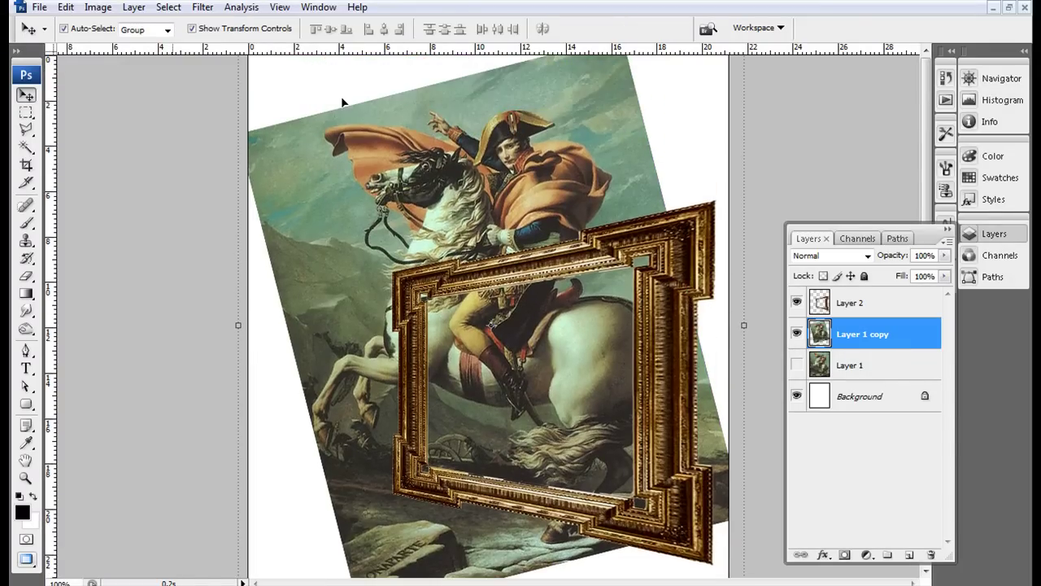
{"action": "left_click", "coordinate": [615, 268]}
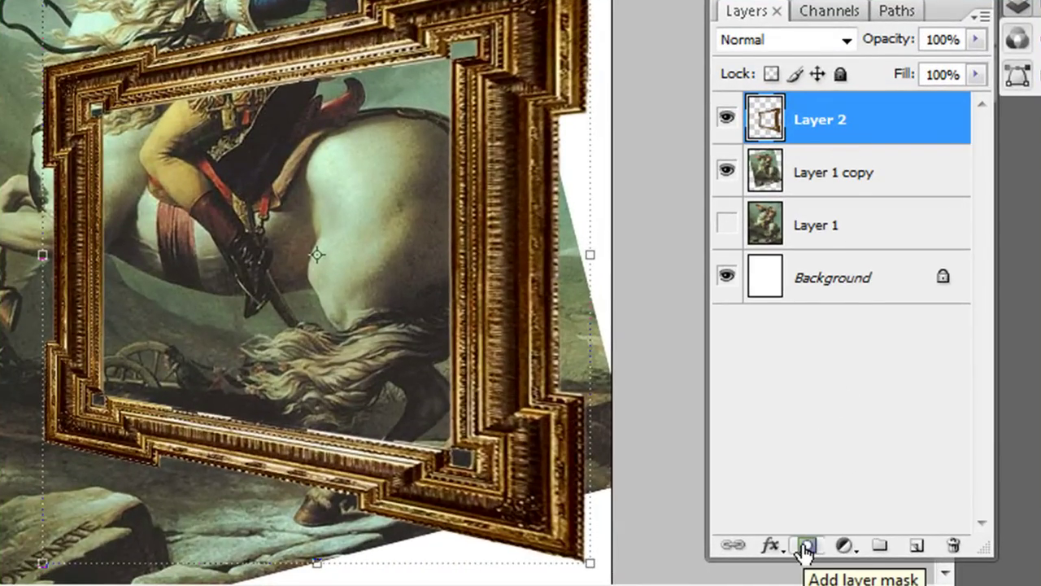
Step: Add a layer mask to the frame layer and zoom in on the frame's top with a brush
{"action": "left_click", "coordinate": [805, 547]}
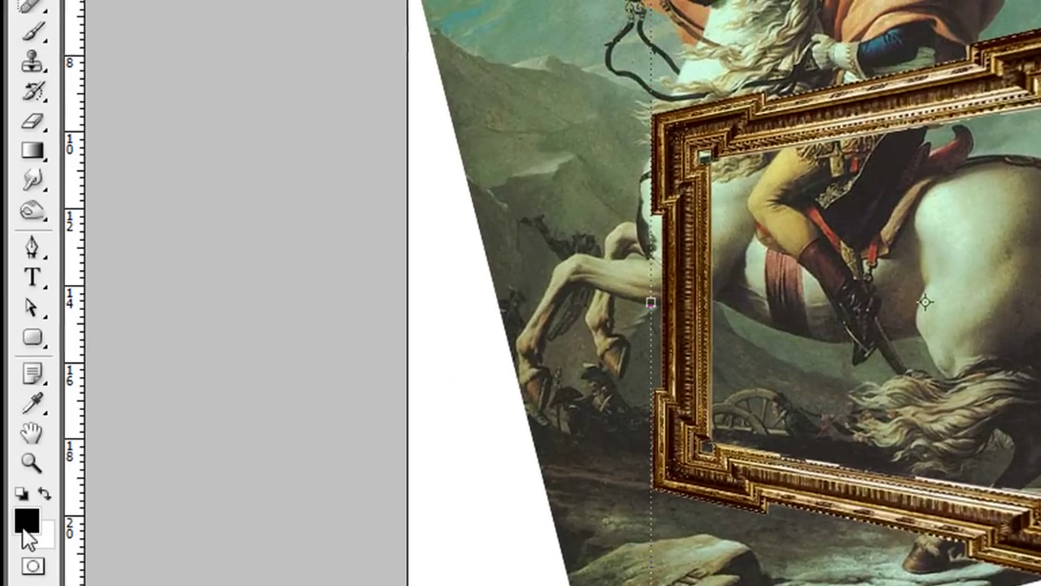
{"action": "left_click", "coordinate": [33, 36]}
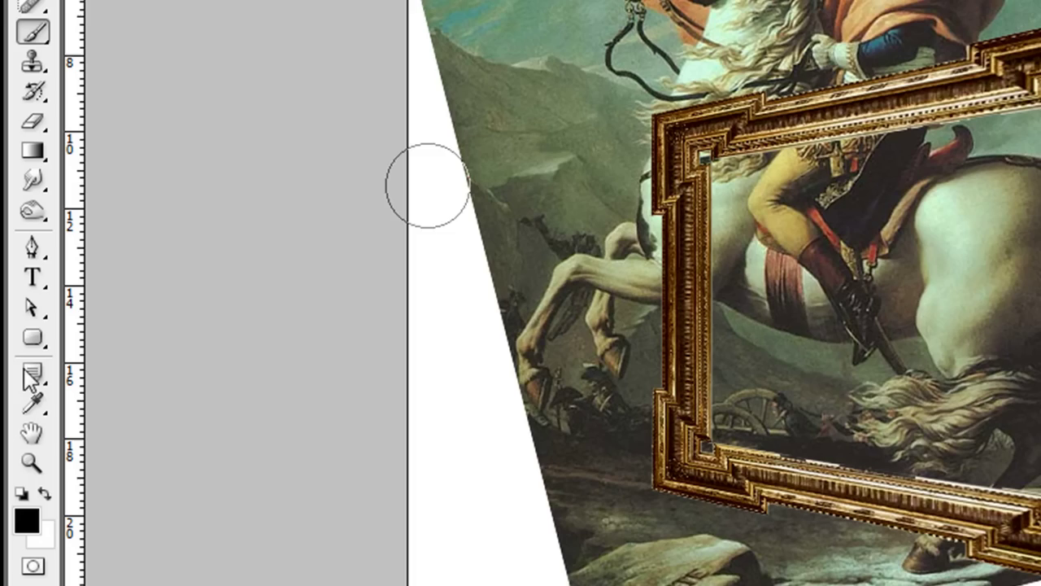
{"action": "left_click", "coordinate": [33, 462]}
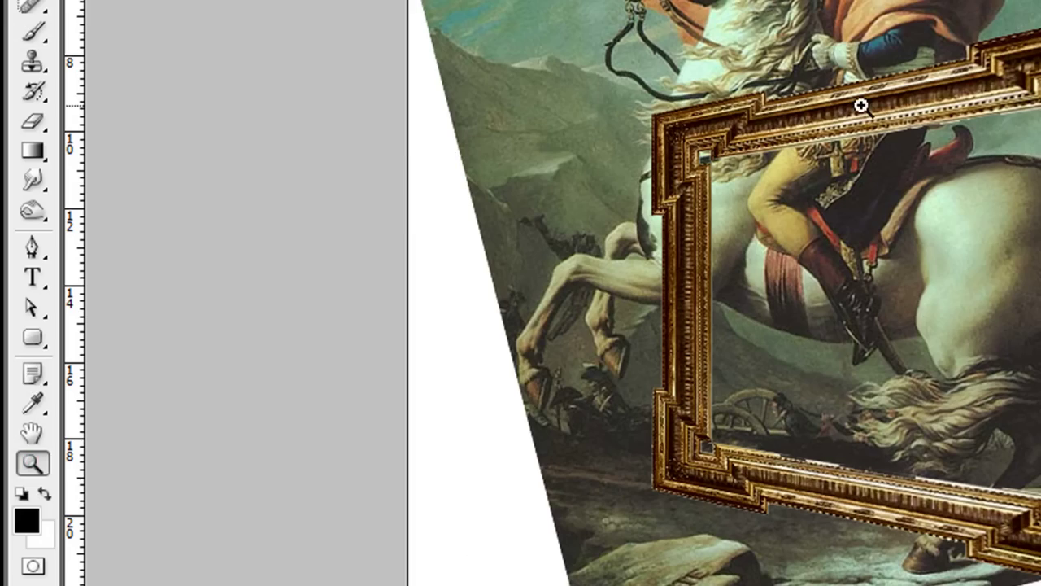
{"action": "left_click", "coordinate": [859, 104]}
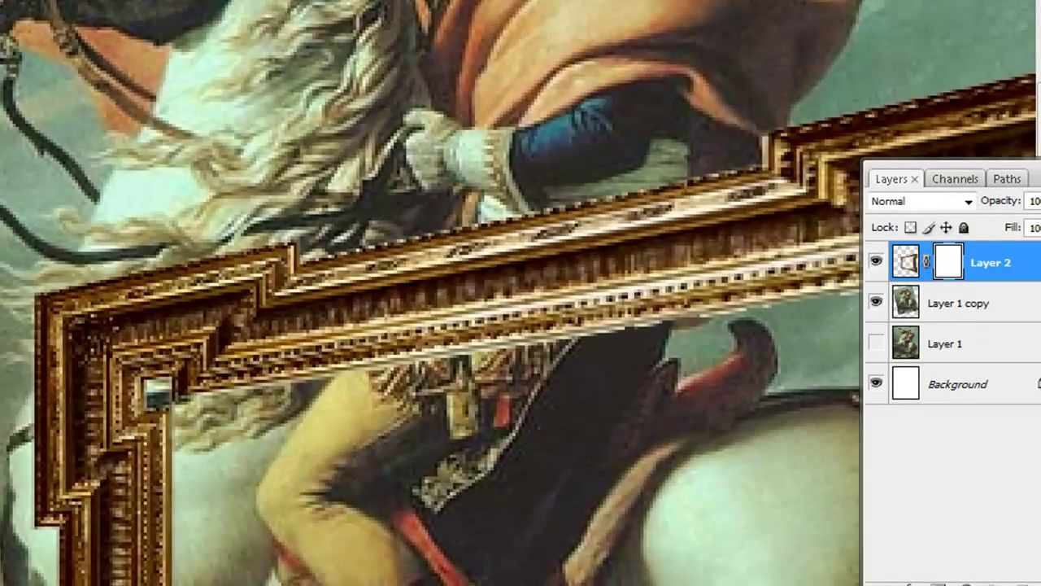
{"action": "right_click", "coordinate": [161, 211]}
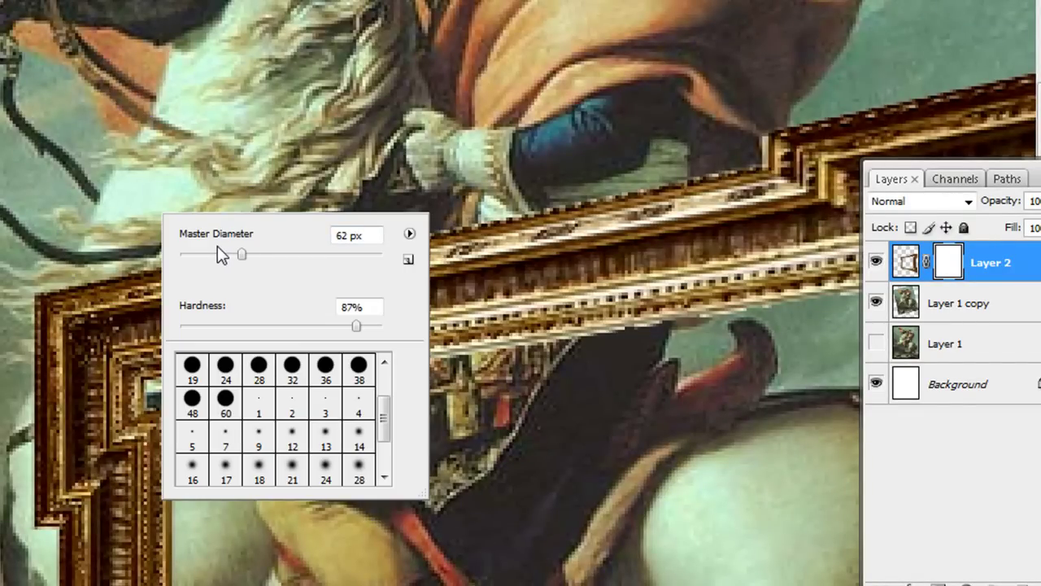
{"action": "key", "text": "Return"}
Step: Mask out the frame's top-left corner and ledge end where the rider overlaps it
{"action": "mouse_move", "coordinate": [108, 278]}
{"action": "left_mouse_down"}
{"action": "mouse_move", "coordinate": [139, 284]}
{"action": "mouse_move", "coordinate": [235, 236]}
{"action": "mouse_move", "coordinate": [91, 382]}
{"action": "left_mouse_up"}
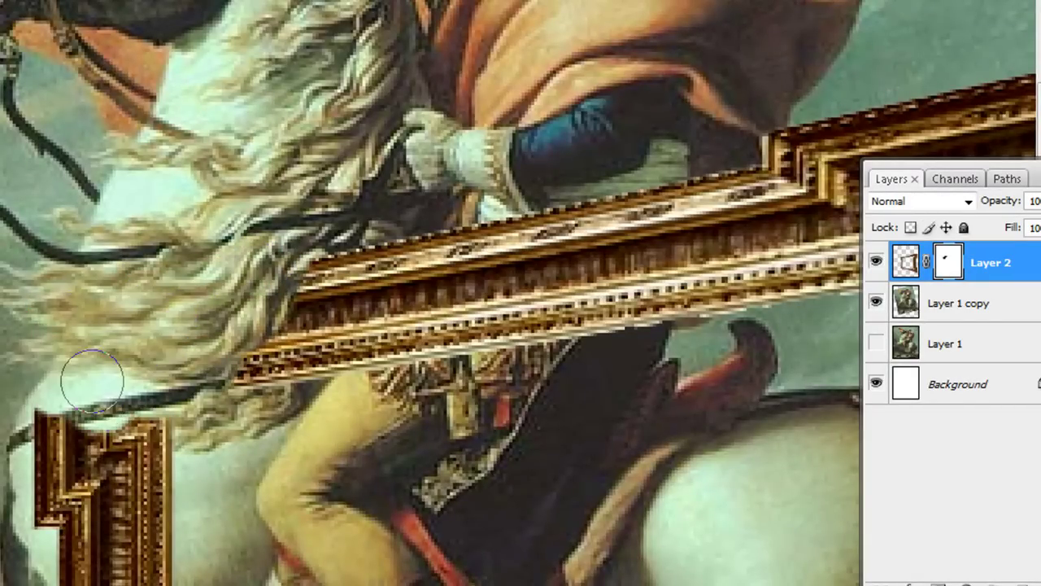
{"action": "scroll", "coordinate": [91, 383], "scroll_direction": "down", "scroll_amount": 2}
{"action": "scroll", "coordinate": [91, 382], "scroll_direction": "down", "scroll_amount": 3}
{"action": "mouse_move", "coordinate": [33, 211]}
{"action": "left_mouse_down"}
{"action": "mouse_move", "coordinate": [144, 203]}
{"action": "mouse_move", "coordinate": [154, 325]}
{"action": "mouse_move", "coordinate": [77, 344]}
{"action": "left_mouse_up"}
{"action": "scroll", "coordinate": [76, 344], "scroll_direction": "down", "scroll_amount": 2}
{"action": "scroll", "coordinate": [76, 344], "scroll_direction": "down", "scroll_amount": 1}
{"action": "mouse_move", "coordinate": [93, 249]}
{"action": "left_mouse_down"}
{"action": "mouse_move", "coordinate": [57, 360]}
{"action": "mouse_move", "coordinate": [273, 211]}
{"action": "mouse_move", "coordinate": [342, 204]}
{"action": "mouse_move", "coordinate": [411, 220]}
{"action": "mouse_move", "coordinate": [586, 163]}
{"action": "left_mouse_up"}
{"action": "scroll", "coordinate": [273, 211], "scroll_direction": "up", "scroll_amount": 5}
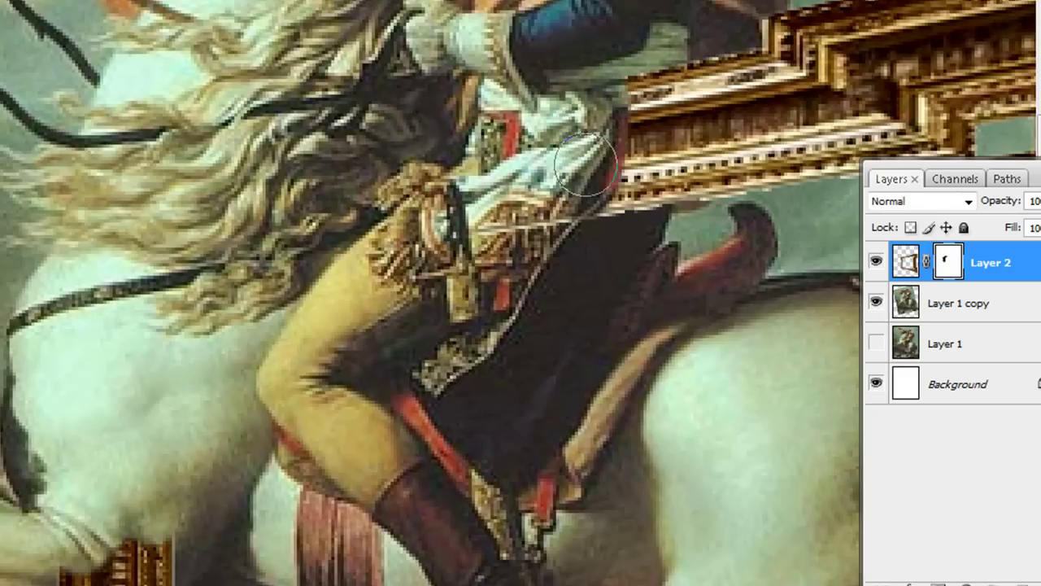
{"action": "mouse_move", "coordinate": [593, 221]}
{"action": "left_mouse_down"}
{"action": "mouse_move", "coordinate": [626, 105]}
{"action": "mouse_move", "coordinate": [623, 70]}
{"action": "left_mouse_up"}
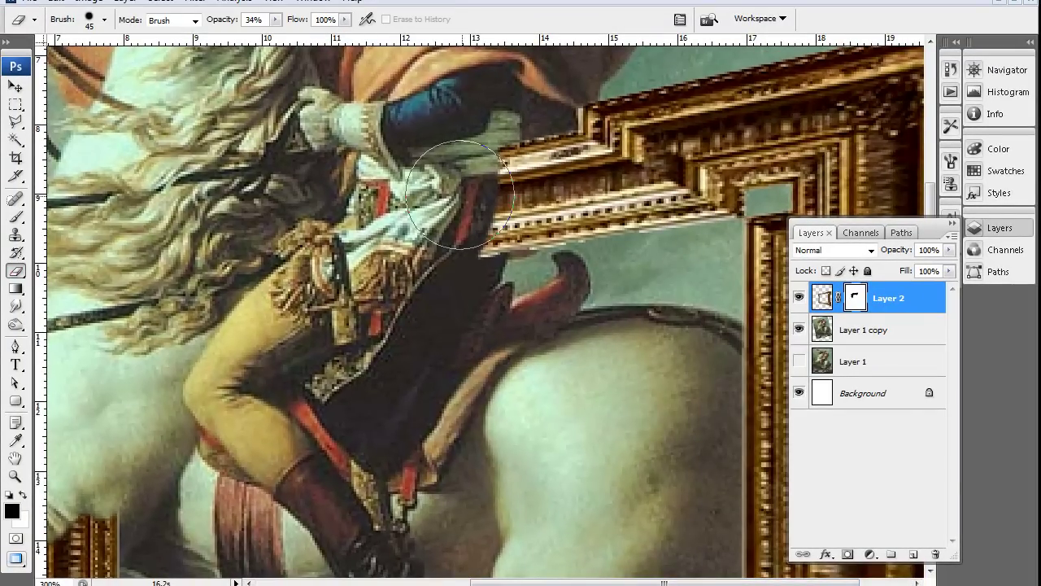
Step: Refine the mask, restoring frame over the rider and hiding it behind the cape edge and horse's leg
{"action": "left_click_drag", "start_coordinate": [496, 179], "coordinate": [366, 244]}
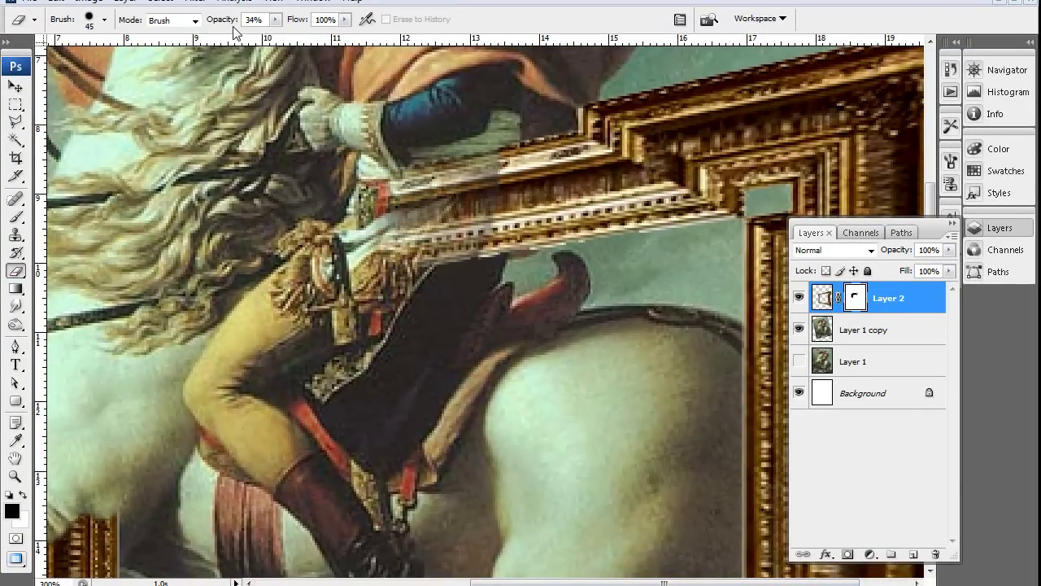
{"action": "mouse_move", "coordinate": [466, 273]}
{"action": "left_mouse_down"}
{"action": "mouse_move", "coordinate": [328, 253]}
{"action": "mouse_move", "coordinate": [438, 228]}
{"action": "mouse_move", "coordinate": [436, 179]}
{"action": "left_mouse_up"}
{"action": "key", "text": "b"}
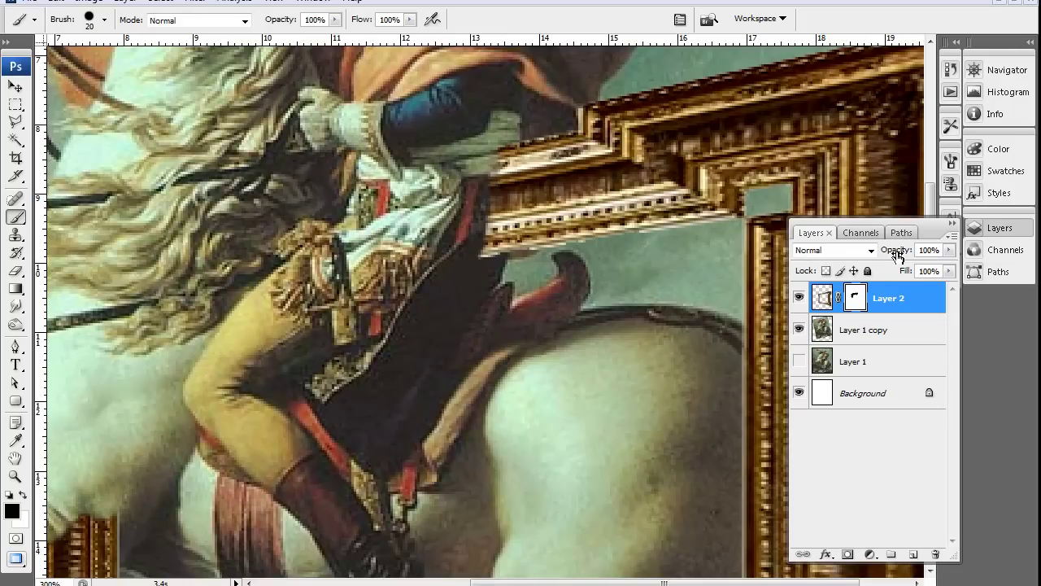
{"action": "mouse_move", "coordinate": [883, 258]}
{"action": "left_mouse_down"}
{"action": "mouse_move", "coordinate": [870, 259]}
{"action": "mouse_move", "coordinate": [883, 269]}
{"action": "left_mouse_up"}
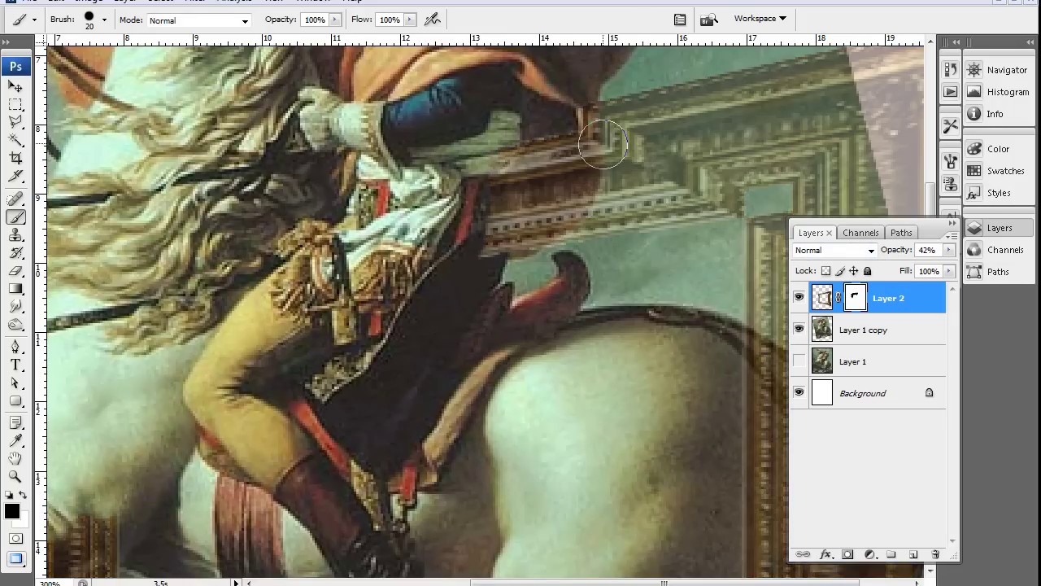
{"action": "mouse_move", "coordinate": [574, 101]}
{"action": "left_mouse_down"}
{"action": "mouse_move", "coordinate": [575, 156]}
{"action": "mouse_move", "coordinate": [530, 217]}
{"action": "mouse_move", "coordinate": [480, 230]}
{"action": "mouse_move", "coordinate": [490, 178]}
{"action": "left_mouse_up"}
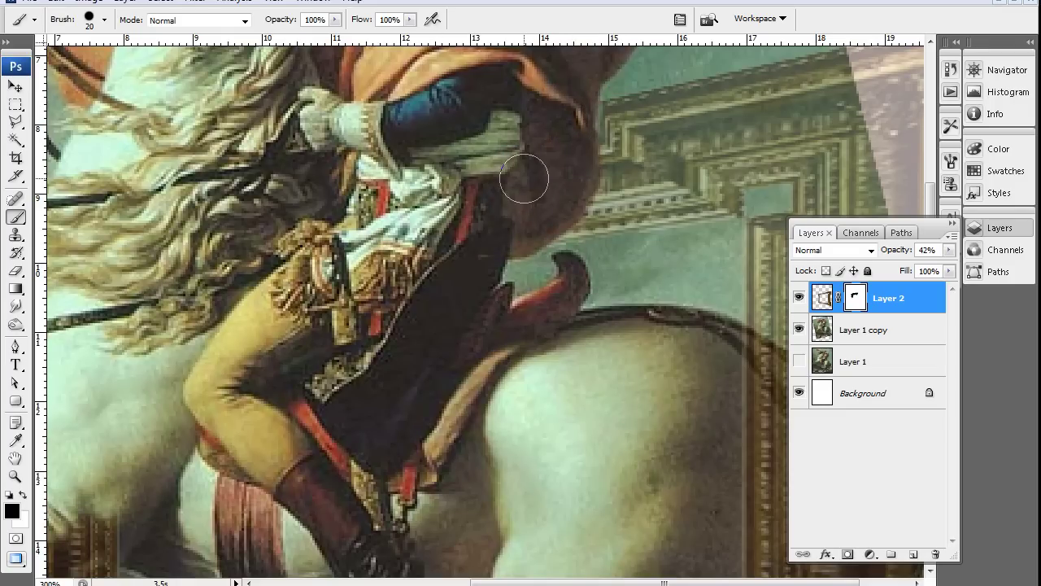
{"action": "scroll", "coordinate": [301, 376], "scroll_direction": "down", "scroll_amount": 3}
{"action": "scroll", "coordinate": [301, 376], "scroll_direction": "left", "scroll_amount": 3}
{"action": "mouse_move", "coordinate": [283, 380]}
{"action": "left_mouse_down"}
{"action": "mouse_move", "coordinate": [344, 372]}
{"action": "mouse_move", "coordinate": [372, 325]}
{"action": "left_mouse_up"}
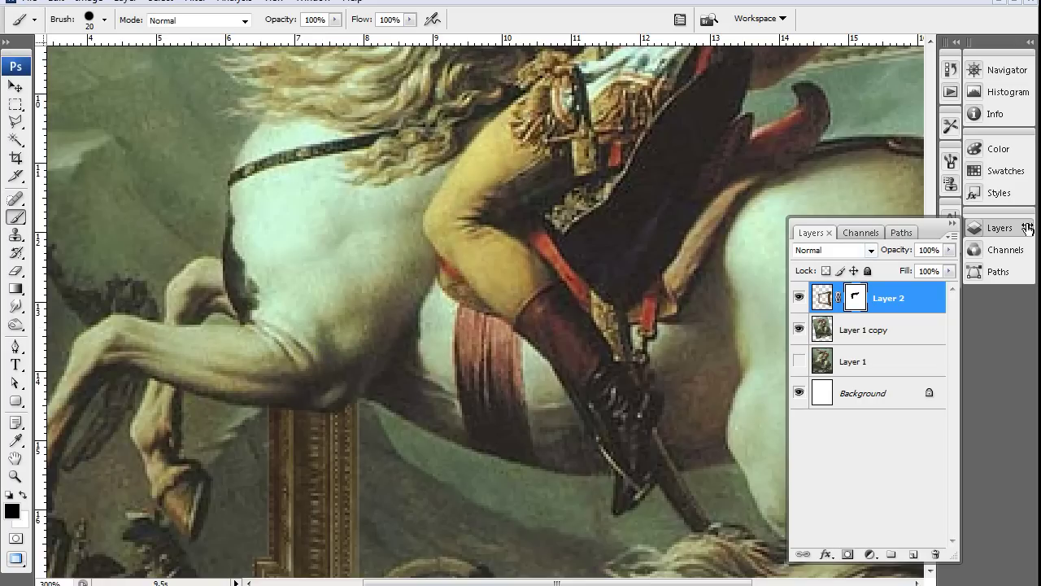
{"action": "double_click", "coordinate": [18, 476]}
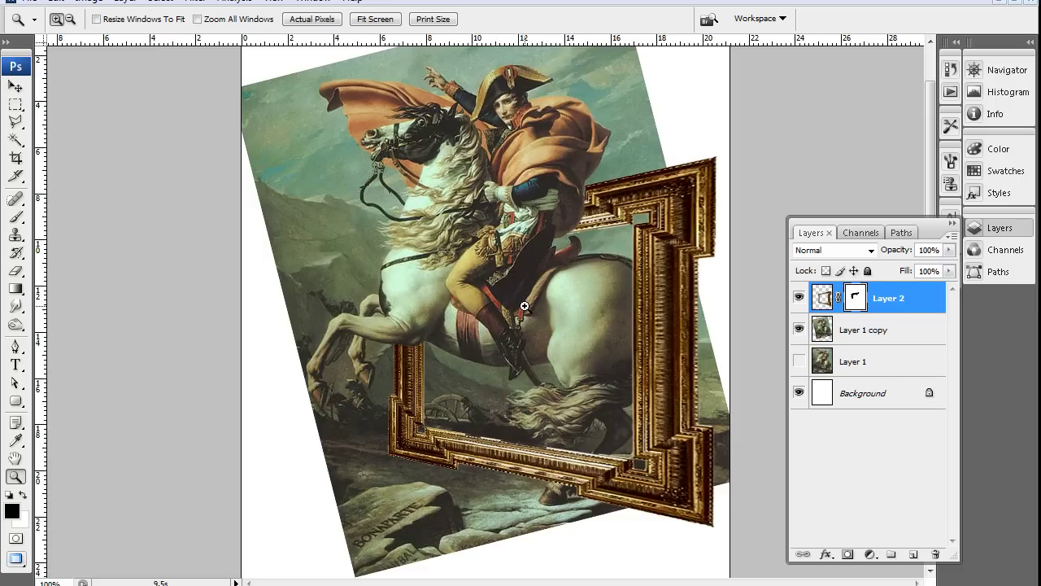
Step: Select Layer 1 copy, add a layer mask to it, and zoom in on the rider and sky
{"action": "left_click", "coordinate": [13, 86]}
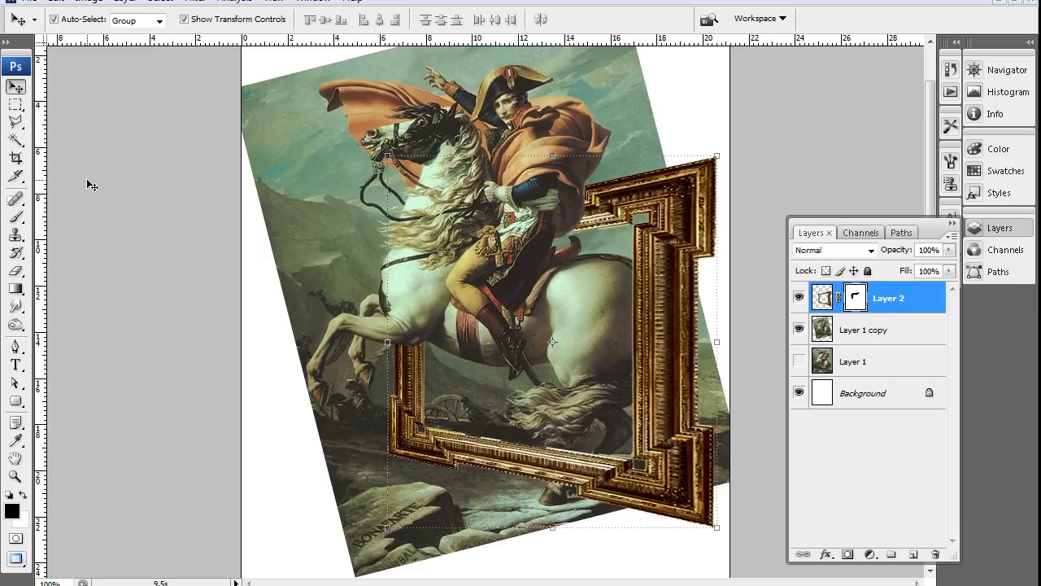
{"action": "left_click", "coordinate": [109, 182]}
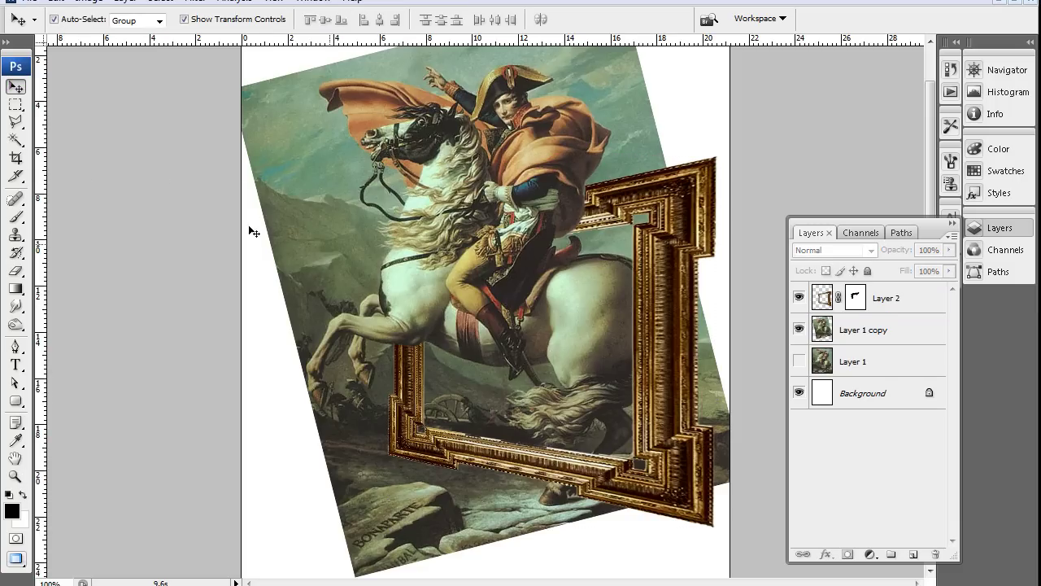
{"action": "left_click", "coordinate": [304, 196]}
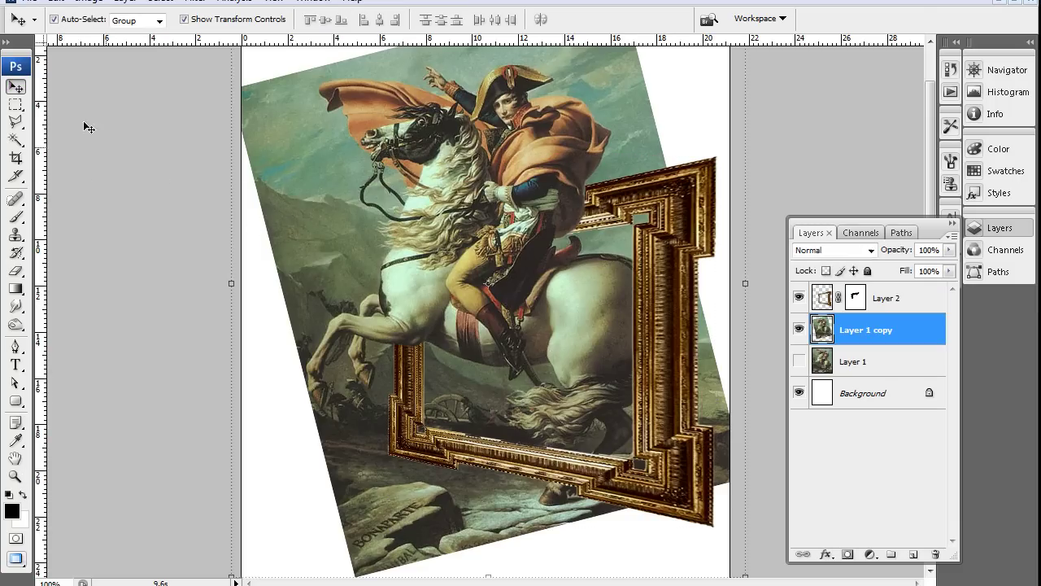
{"action": "left_click", "coordinate": [15, 106]}
{"action": "left_click", "coordinate": [15, 87]}
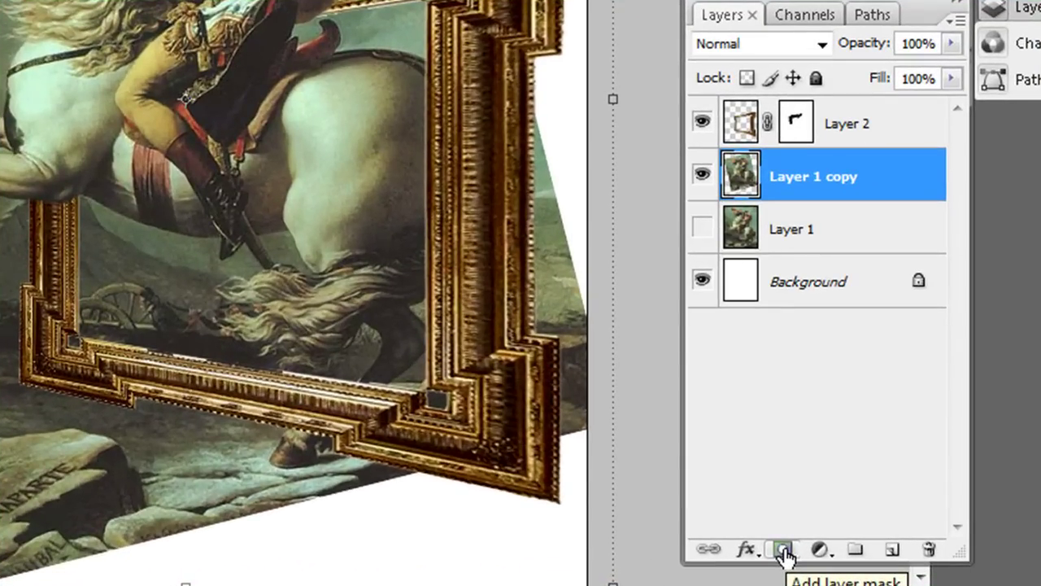
{"action": "left_click", "coordinate": [784, 551]}
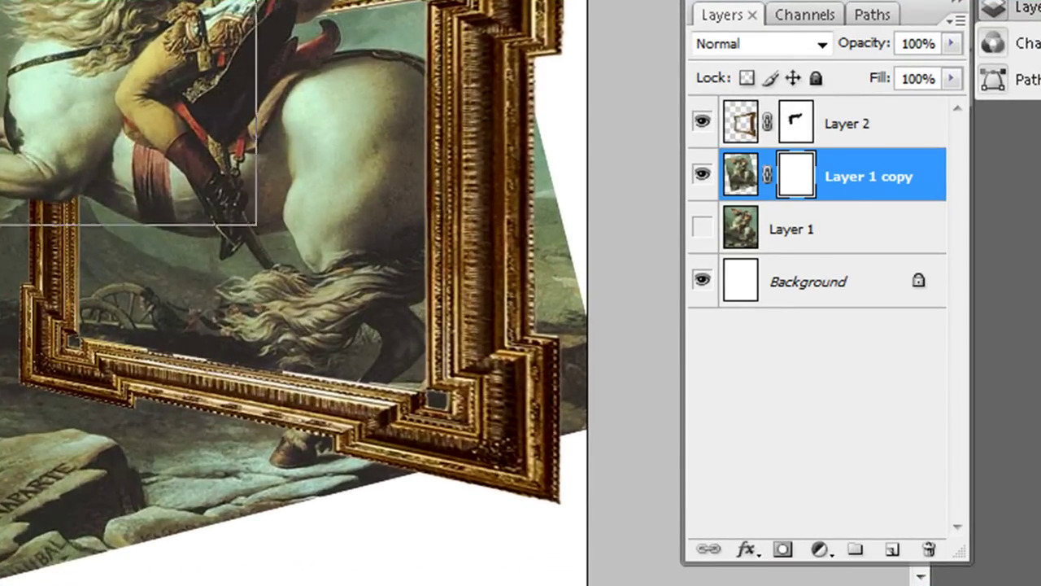
{"action": "left_click_drag", "start_coordinate": [8, 8], "coordinate": [256, 226]}
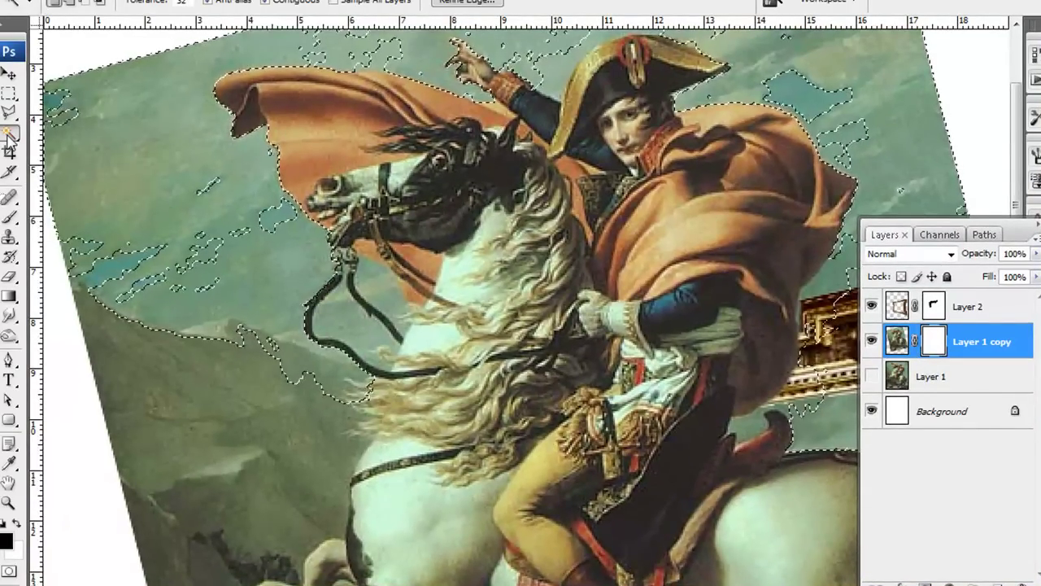
Step: Fill the selected sky on the painting copy's mask to hide it, then deselect
{"action": "key", "text": "i"}
{"action": "key", "text": "shift+F5"}
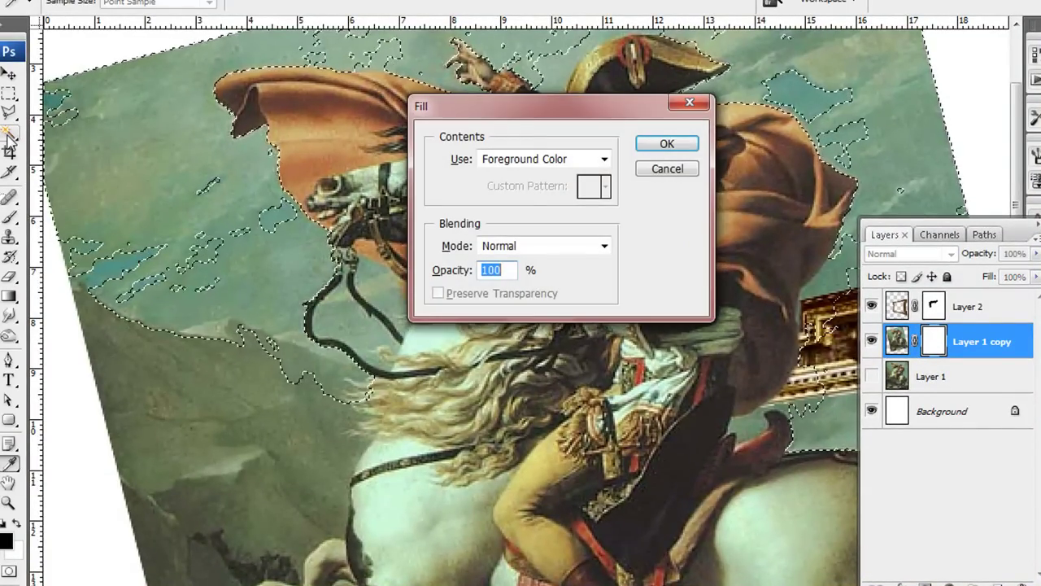
{"action": "key", "text": "Return"}
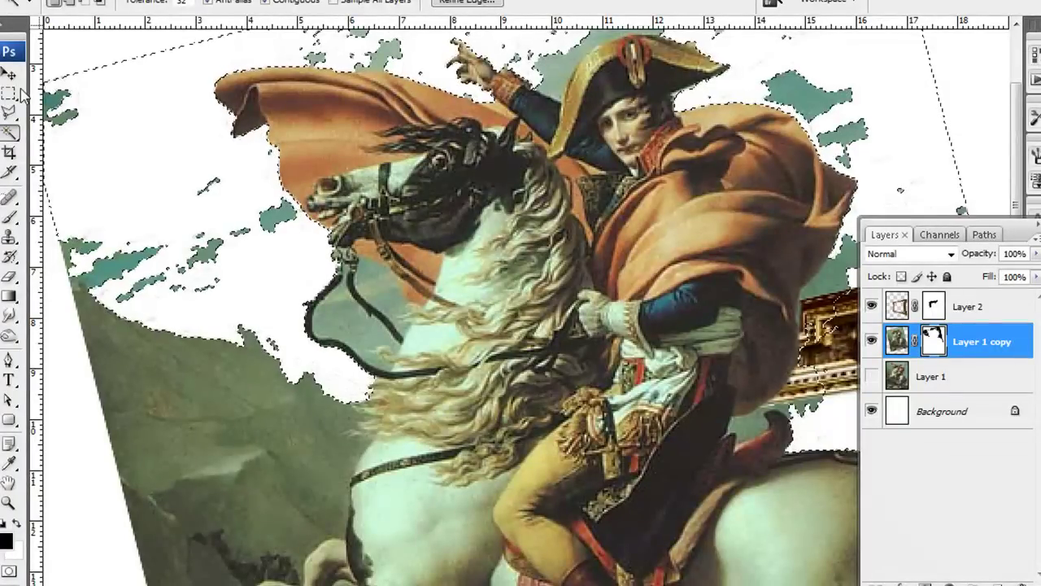
{"action": "key", "text": "m"}
{"action": "key", "text": "ctrl+d"}
{"action": "scroll", "coordinate": [122, 114], "scroll_direction": "up", "scroll_amount": 2}
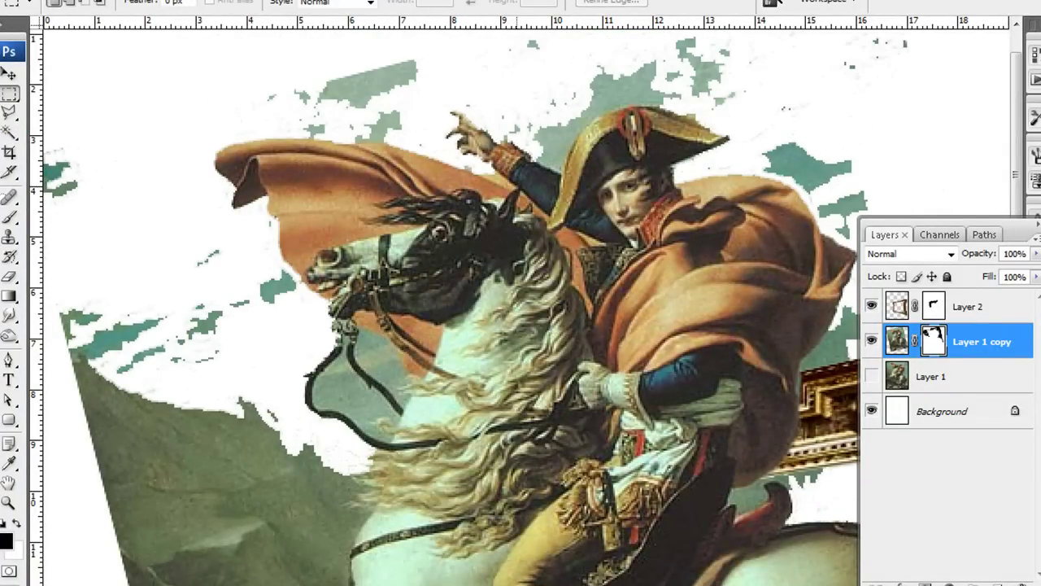
Step: Brush away leftover sky patches on the left and along the top
{"action": "left_click", "coordinate": [11, 217]}
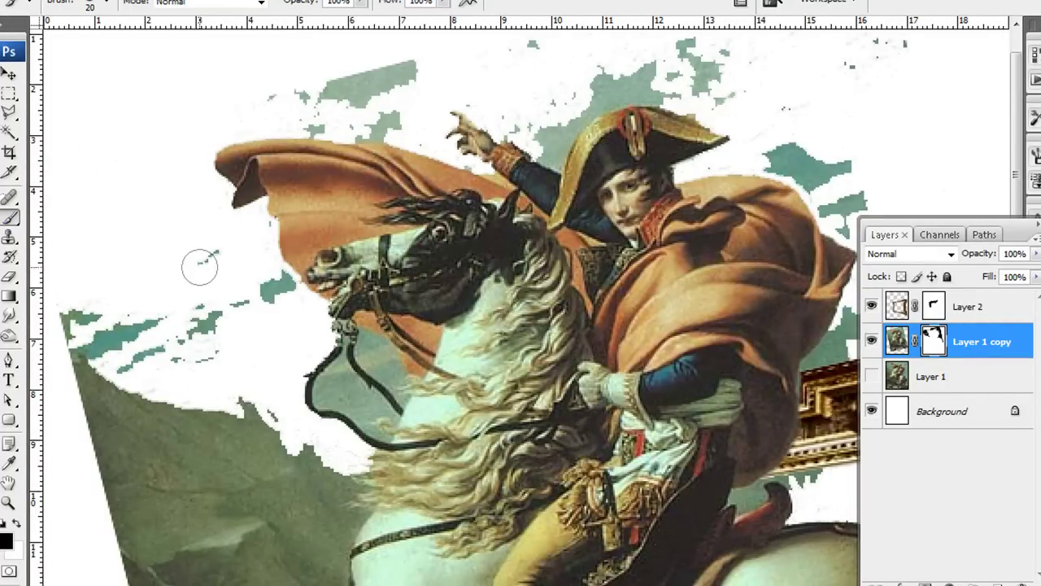
{"action": "mouse_move", "coordinate": [215, 327]}
{"action": "left_mouse_down"}
{"action": "mouse_move", "coordinate": [88, 319]}
{"action": "mouse_move", "coordinate": [93, 377]}
{"action": "mouse_move", "coordinate": [274, 302]}
{"action": "mouse_move", "coordinate": [287, 286]}
{"action": "mouse_move", "coordinate": [260, 290]}
{"action": "mouse_move", "coordinate": [157, 365]}
{"action": "mouse_move", "coordinate": [120, 362]}
{"action": "left_mouse_up"}
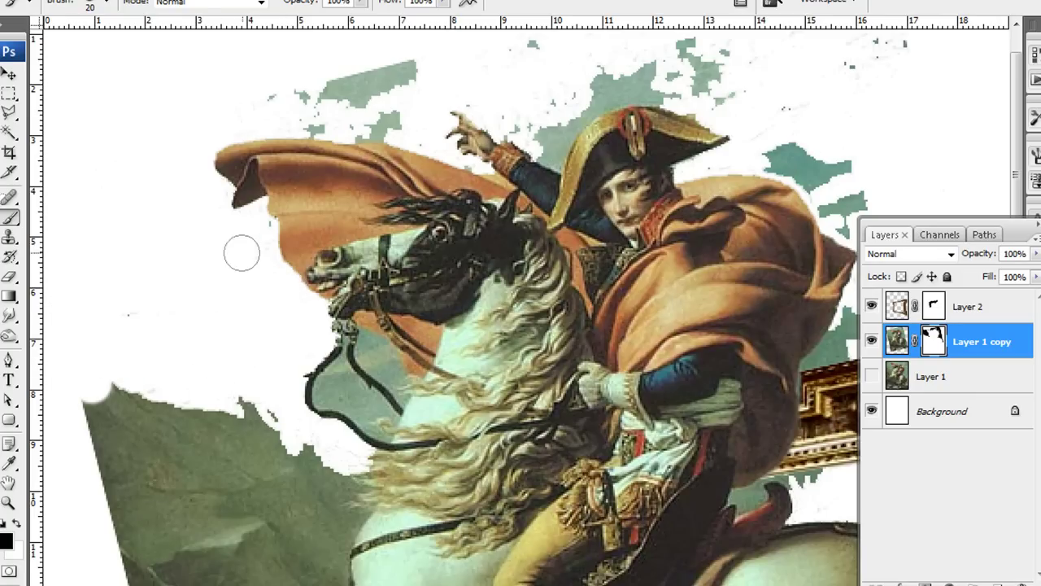
{"action": "mouse_move", "coordinate": [325, 98]}
{"action": "left_mouse_down"}
{"action": "mouse_move", "coordinate": [705, 46]}
{"action": "mouse_move", "coordinate": [695, 46]}
{"action": "left_mouse_up"}
{"action": "scroll", "coordinate": [784, 101], "scroll_direction": "down", "scroll_amount": 2}
{"action": "scroll", "coordinate": [610, 228], "scroll_direction": "down", "scroll_amount": 4}
{"action": "scroll", "coordinate": [431, 350], "scroll_direction": "down", "scroll_amount": 2}
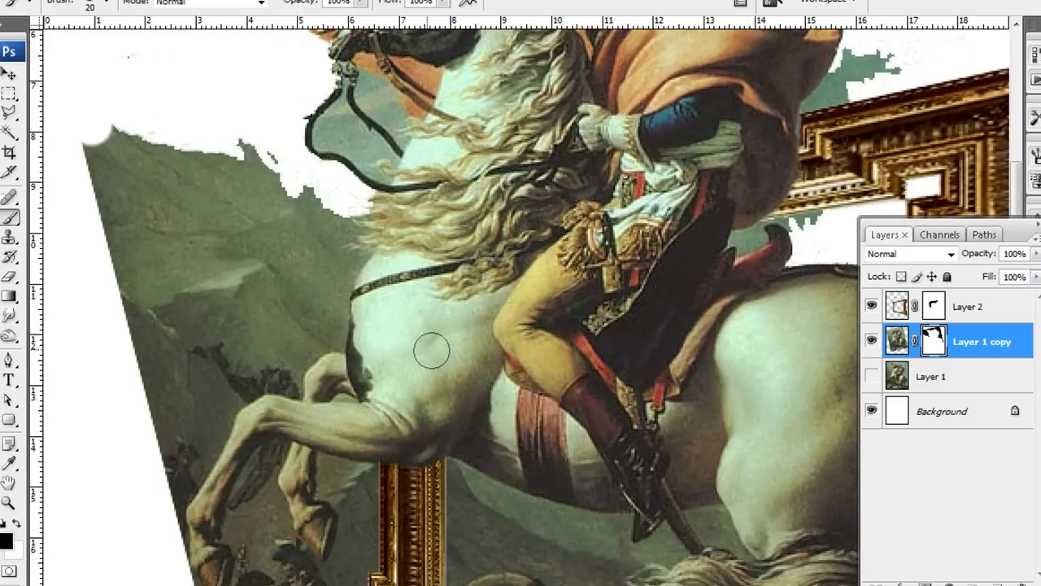
Step: Magic Wand the left hillside and fill it on the mask to hide it
{"action": "left_click", "coordinate": [10, 133]}
{"action": "left_click", "coordinate": [205, 370]}
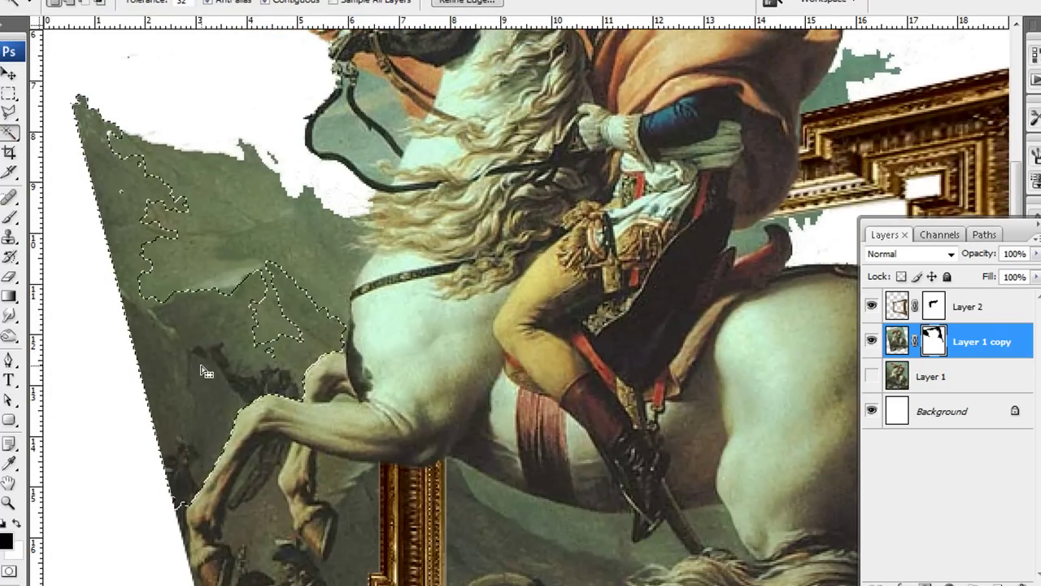
{"action": "scroll", "coordinate": [205, 370], "scroll_direction": "down", "scroll_amount": 2}
{"action": "scroll", "coordinate": [202, 362], "scroll_direction": "down", "scroll_amount": 2}
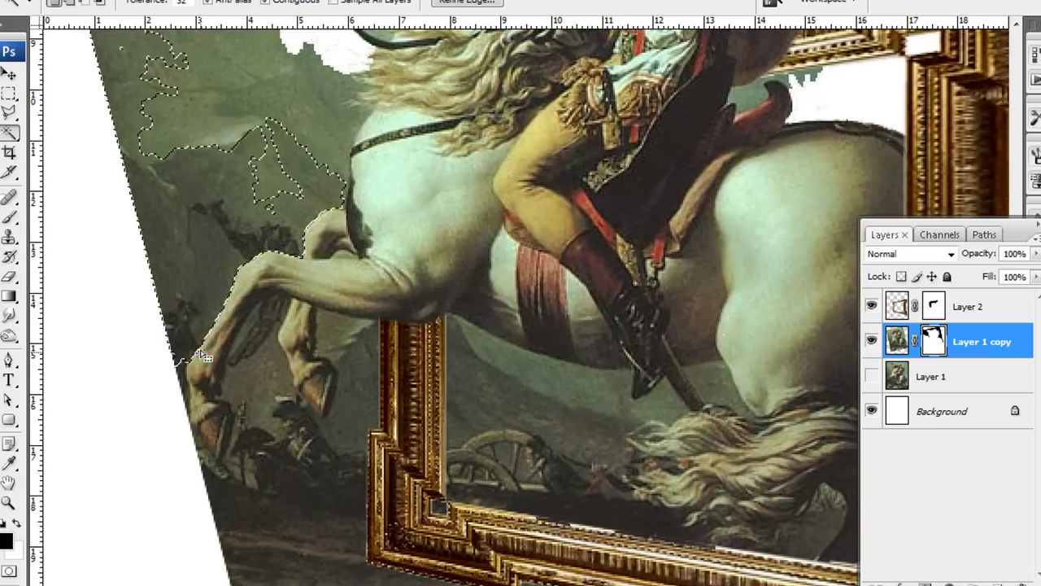
{"action": "scroll", "coordinate": [201, 358], "scroll_direction": "up", "scroll_amount": 1}
{"action": "key", "text": "shift+BackSpace"}
{"action": "key", "text": "Return"}
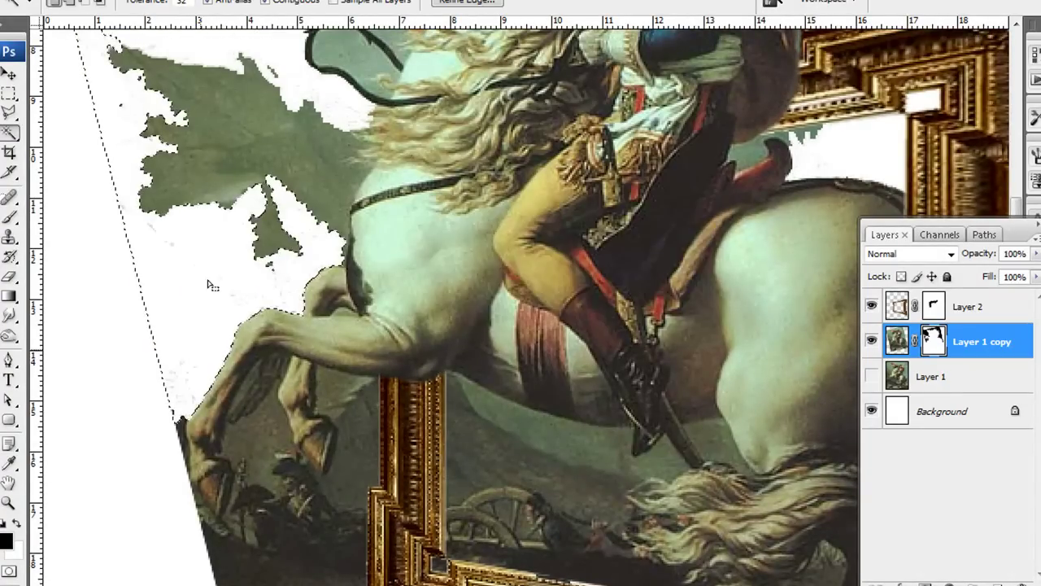
Step: Hide the green hillside left of the horse with another fill, then deselect
{"action": "left_click", "coordinate": [244, 179]}
{"action": "key", "text": "shift+BackSpace"}
{"action": "key", "text": "Return"}
{"action": "scroll", "coordinate": [243, 179], "scroll_direction": "down", "scroll_amount": 2}
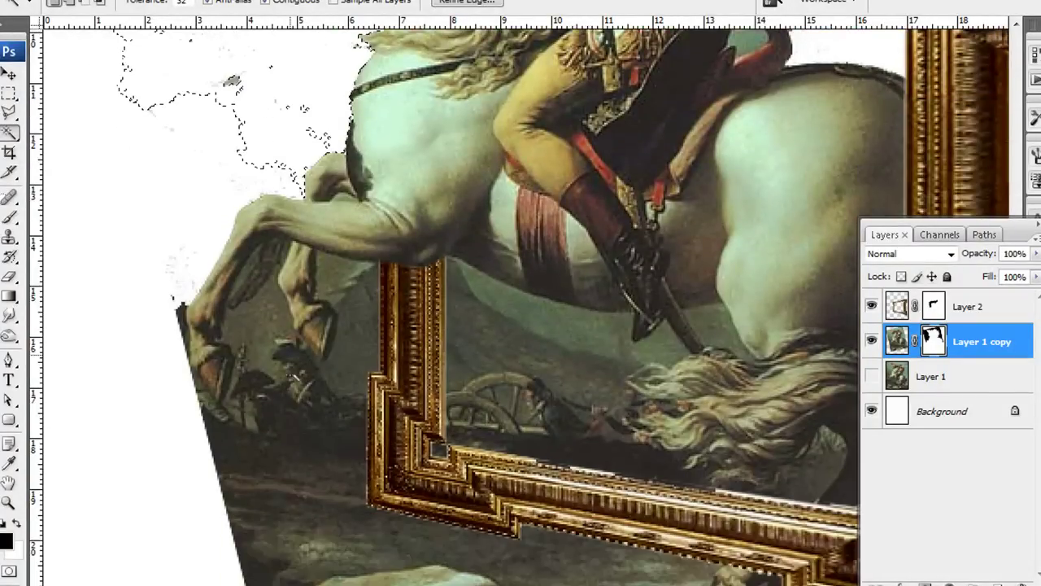
{"action": "scroll", "coordinate": [300, 391], "scroll_direction": "down", "scroll_amount": 1}
{"action": "left_click", "coordinate": [300, 392]}
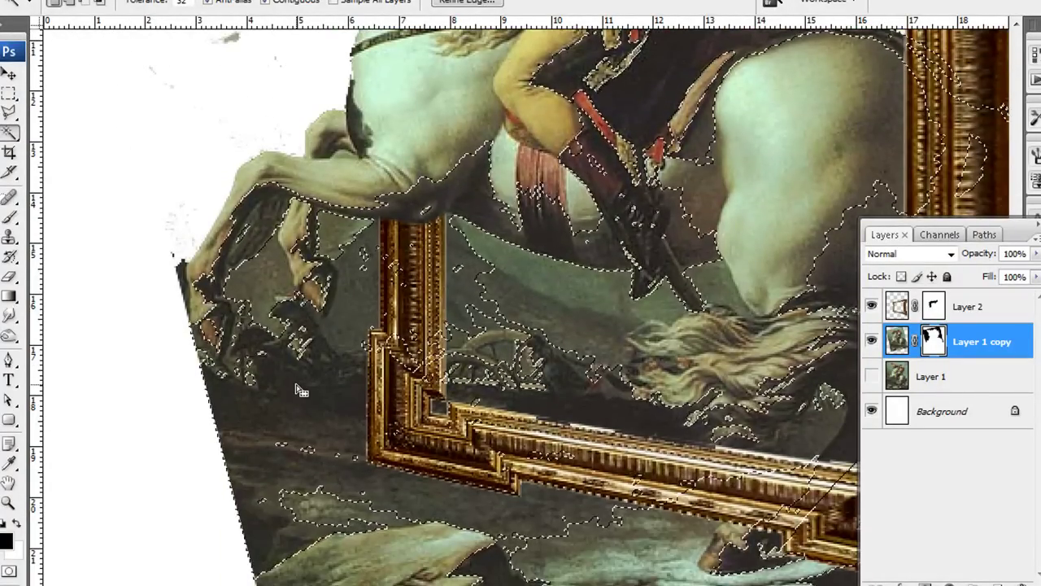
{"action": "key", "text": "m"}
{"action": "key", "text": "ctrl+d"}
{"action": "scroll", "coordinate": [149, 374], "scroll_direction": "up", "scroll_amount": 3}
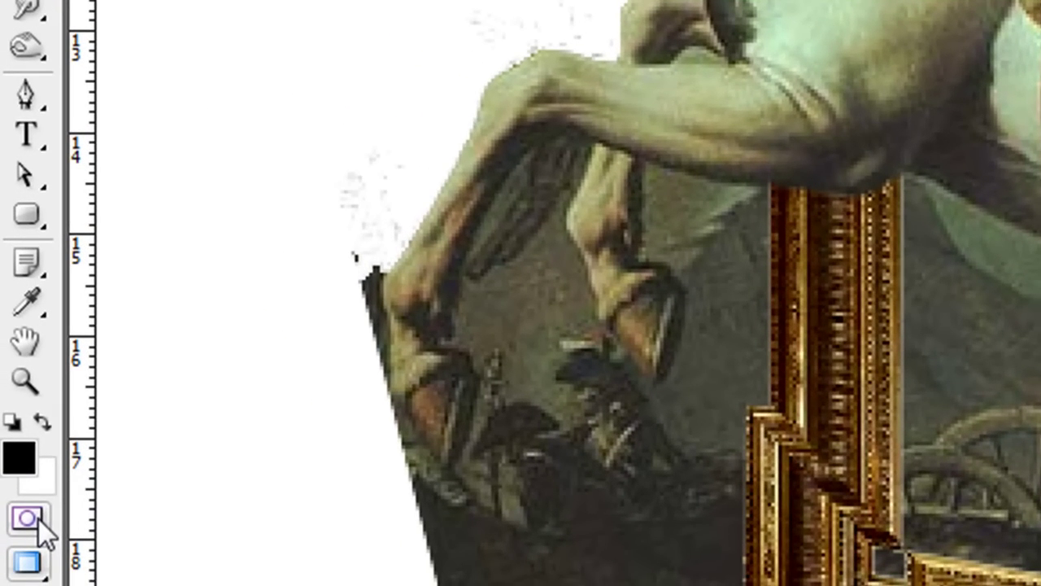
Step: In Quick Mask, paint over the cloak, horse and mane with an enlarged brush
{"action": "left_click", "coordinate": [26, 518]}
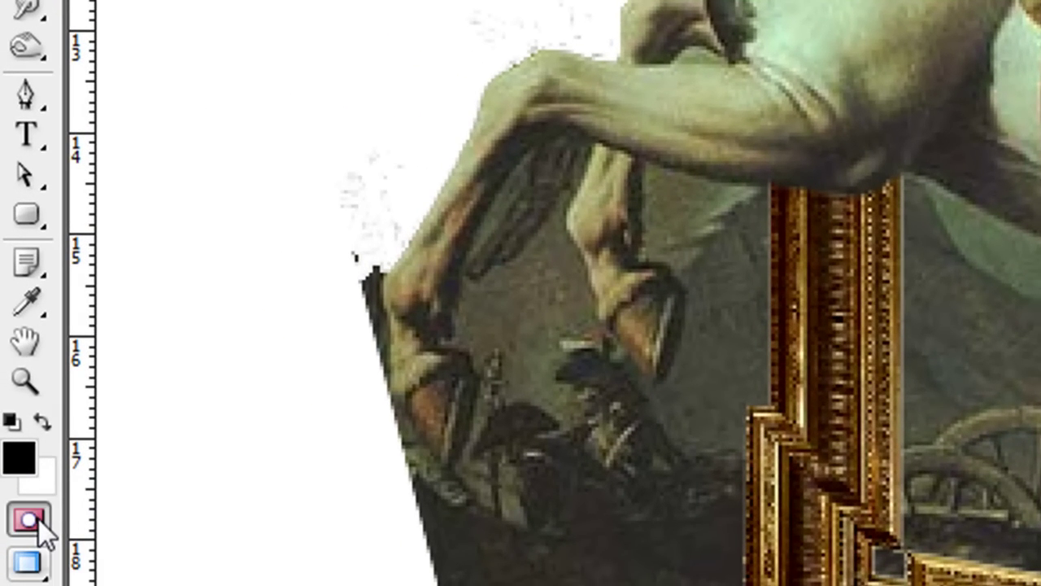
{"action": "scroll", "coordinate": [700, 293], "scroll_direction": "up", "scroll_amount": 5}
{"action": "scroll", "coordinate": [553, 293], "scroll_direction": "up", "scroll_amount": 2}
{"action": "scroll", "coordinate": [553, 293], "scroll_direction": "up", "scroll_amount": 3}
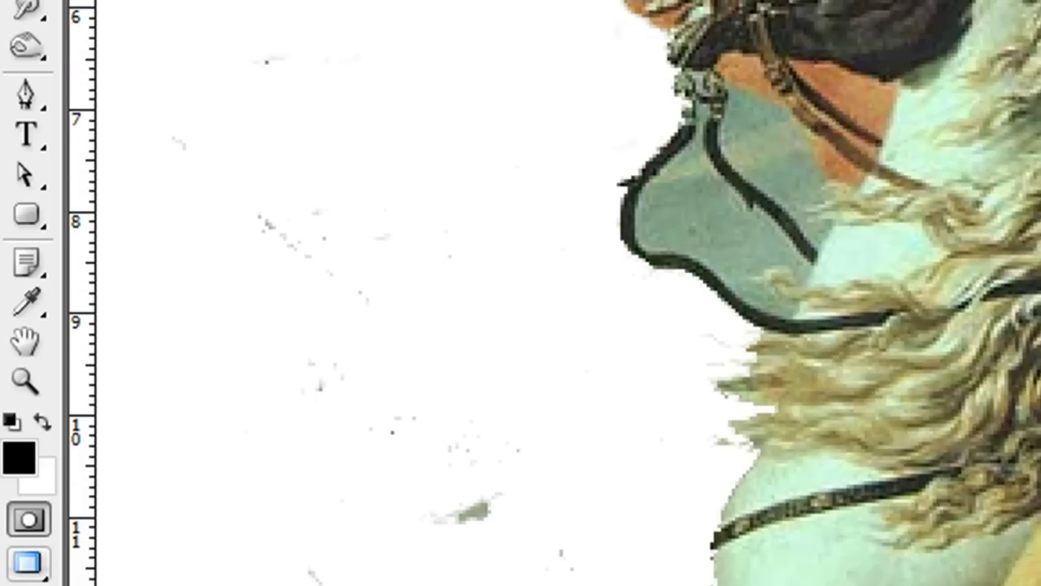
{"action": "scroll", "coordinate": [553, 293], "scroll_direction": "up", "scroll_amount": 1}
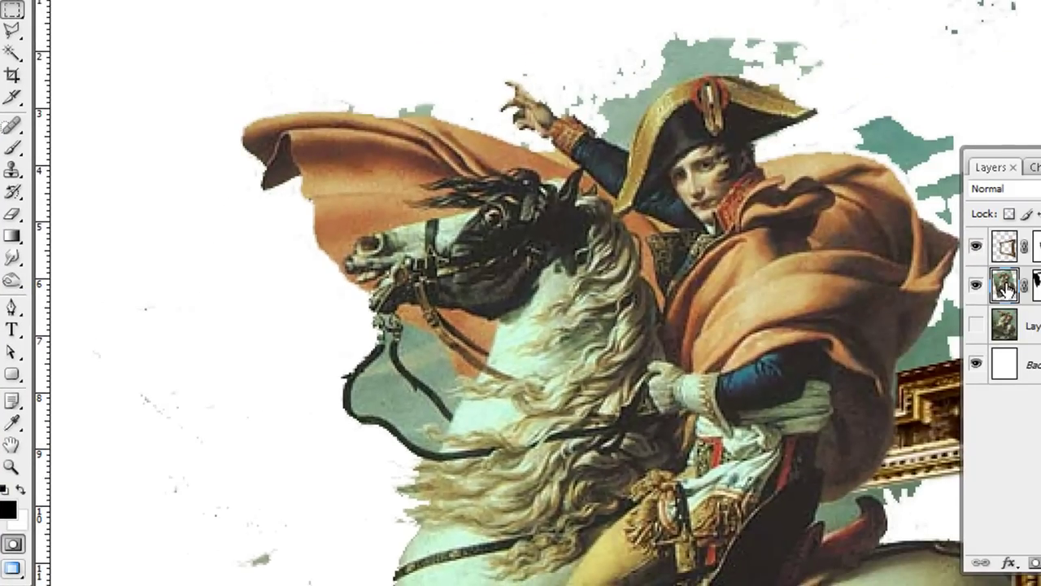
{"action": "left_click", "coordinate": [13, 148]}
{"action": "left_click", "coordinate": [381, 162]}
{"action": "left_click_drag", "start_coordinate": [400, 197], "coordinate": [755, 263]}
{"action": "right_click", "coordinate": [674, 221]}
{"action": "key", "text": "Return"}
{"action": "mouse_move", "coordinate": [573, 407]}
{"action": "left_mouse_down"}
{"action": "mouse_move", "coordinate": [576, 294]}
{"action": "mouse_move", "coordinate": [553, 382]}
{"action": "mouse_move", "coordinate": [488, 480]}
{"action": "mouse_move", "coordinate": [683, 325]}
{"action": "mouse_move", "coordinate": [736, 382]}
{"action": "mouse_move", "coordinate": [561, 358]}
{"action": "mouse_move", "coordinate": [528, 383]}
{"action": "mouse_move", "coordinate": [500, 435]}
{"action": "mouse_move", "coordinate": [455, 561]}
{"action": "mouse_move", "coordinate": [561, 407]}
{"action": "mouse_move", "coordinate": [773, 293]}
{"action": "mouse_move", "coordinate": [658, 220]}
{"action": "mouse_move", "coordinate": [578, 204]}
{"action": "mouse_move", "coordinate": [488, 260]}
{"action": "mouse_move", "coordinate": [511, 343]}
{"action": "mouse_move", "coordinate": [483, 285]}
{"action": "mouse_move", "coordinate": [440, 267]}
{"action": "mouse_move", "coordinate": [337, 186]}
{"action": "mouse_move", "coordinate": [263, 162]}
{"action": "mouse_move", "coordinate": [458, 173]}
{"action": "mouse_move", "coordinate": [574, 224]}
{"action": "mouse_move", "coordinate": [606, 167]}
{"action": "mouse_move", "coordinate": [732, 244]}
{"action": "mouse_move", "coordinate": [730, 333]}
{"action": "left_mouse_up"}
Step: Review the painted area and exit Quick Mask to turn it into a selection
{"action": "scroll", "coordinate": [730, 325], "scroll_direction": "down", "scroll_amount": 3}
{"action": "scroll", "coordinate": [691, 269], "scroll_direction": "down", "scroll_amount": 2}
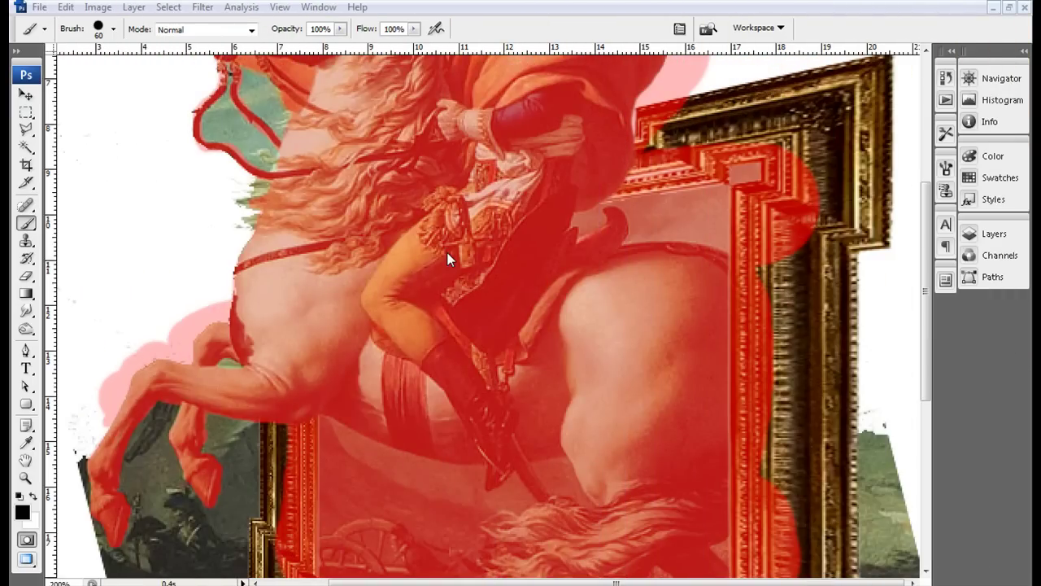
{"action": "scroll", "coordinate": [447, 259], "scroll_direction": "up", "scroll_amount": 1}
{"action": "scroll", "coordinate": [446, 251], "scroll_direction": "up", "scroll_amount": 2}
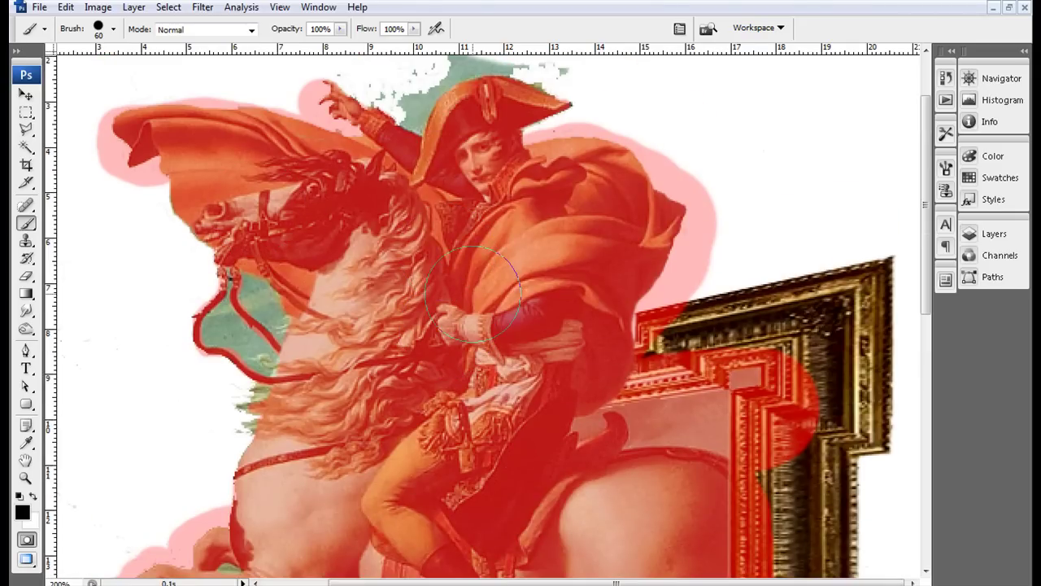
{"action": "scroll", "coordinate": [472, 293], "scroll_direction": "down", "scroll_amount": 1}
{"action": "scroll", "coordinate": [472, 293], "scroll_direction": "down", "scroll_amount": 2}
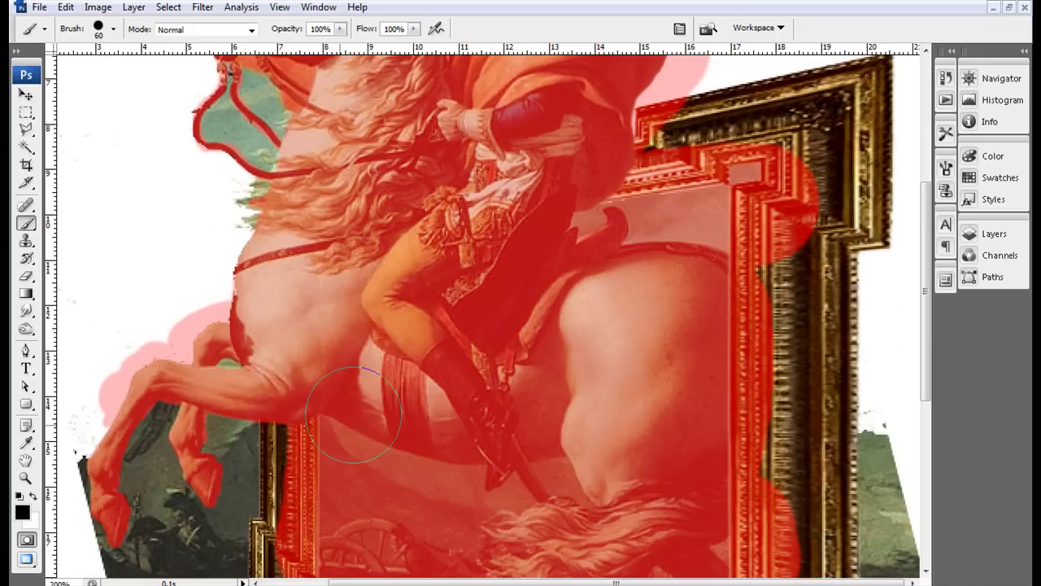
{"action": "left_click", "coordinate": [25, 540]}
Step: Inspect the result, drop the selection, and zoom out to view the whole image
{"action": "scroll", "coordinate": [314, 383], "scroll_direction": "up", "scroll_amount": 1}
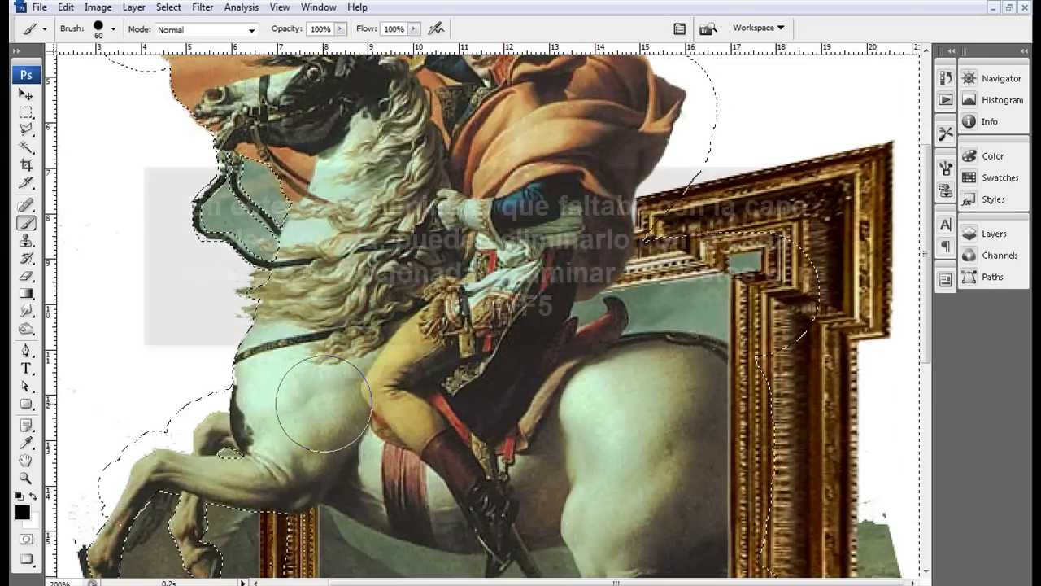
{"action": "scroll", "coordinate": [324, 404], "scroll_direction": "down", "scroll_amount": 1}
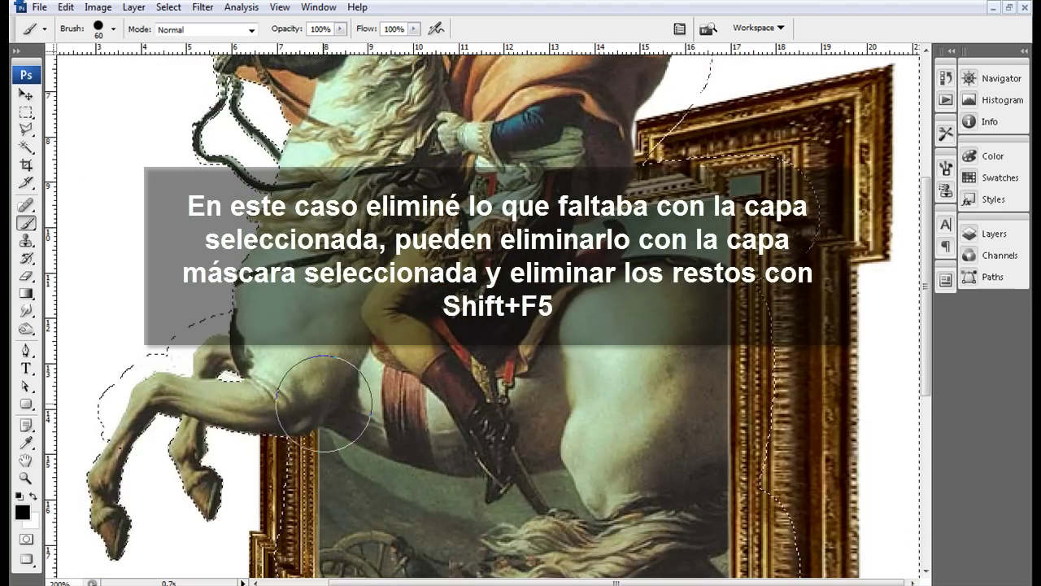
{"action": "scroll", "coordinate": [327, 398], "scroll_direction": "up", "scroll_amount": 2}
{"action": "scroll", "coordinate": [330, 392], "scroll_direction": "down", "scroll_amount": 2}
{"action": "scroll", "coordinate": [333, 393], "scroll_direction": "down", "scroll_amount": 2}
{"action": "scroll", "coordinate": [480, 358], "scroll_direction": "up", "scroll_amount": 2}
{"action": "scroll", "coordinate": [480, 356], "scroll_direction": "up", "scroll_amount": 2}
{"action": "scroll", "coordinate": [480, 355], "scroll_direction": "up", "scroll_amount": 2}
{"action": "scroll", "coordinate": [463, 360], "scroll_direction": "up", "scroll_amount": 1}
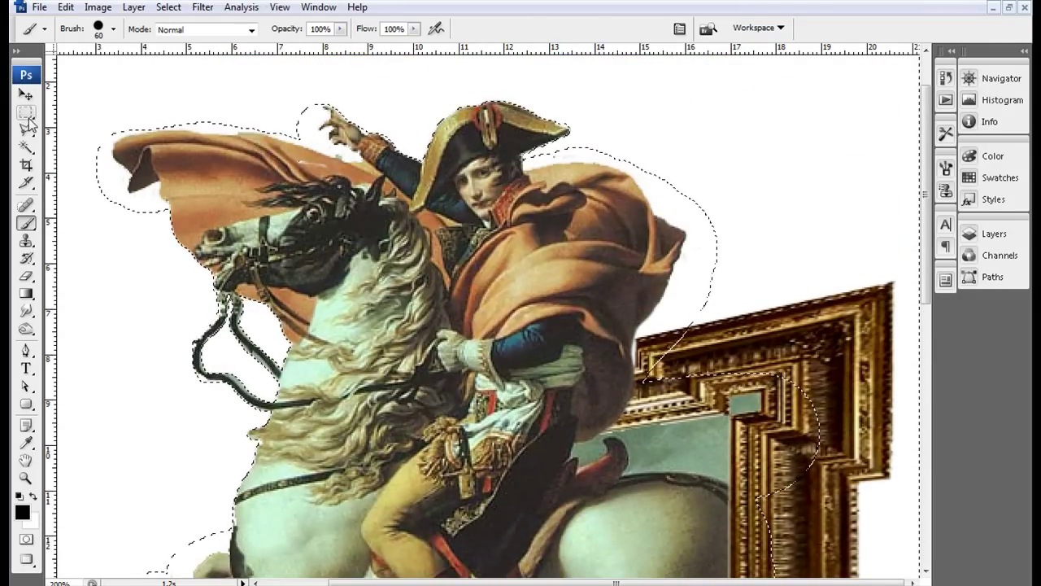
{"action": "key", "text": "m"}
{"action": "key", "text": "ctrl+d"}
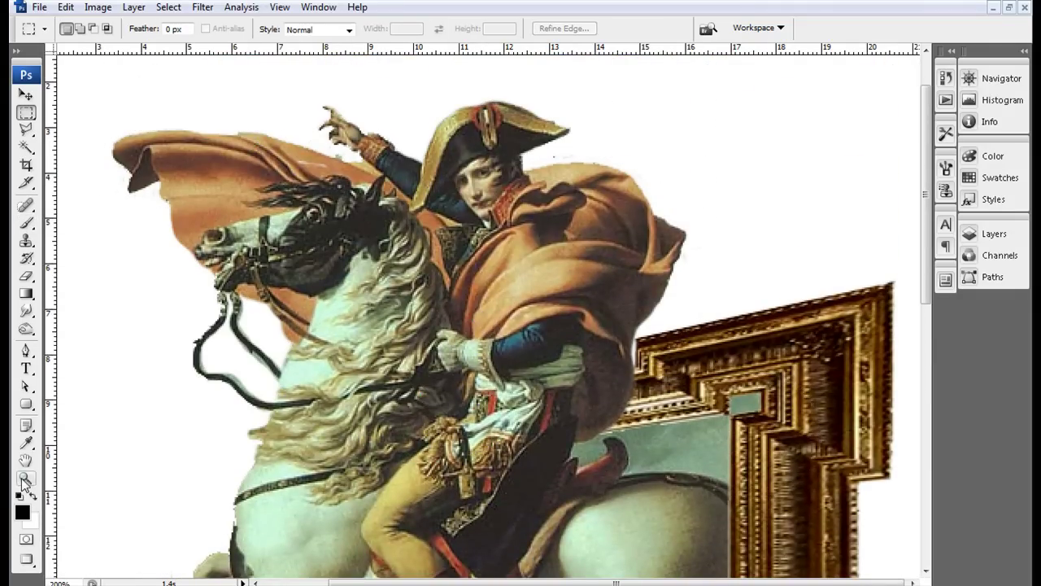
{"action": "left_click", "coordinate": [24, 479]}
{"action": "left_click", "coordinate": [523, 342], "text": "alt"}
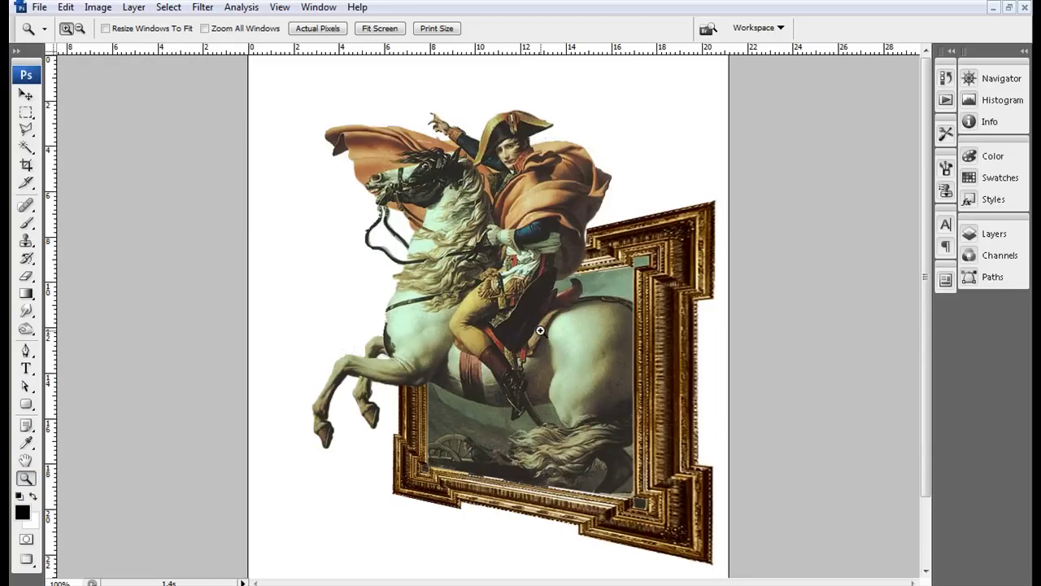
Step: Fill the Background layer with solid black using Shift+F5
{"action": "left_click", "coordinate": [988, 234]}
{"action": "left_click", "coordinate": [827, 398]}
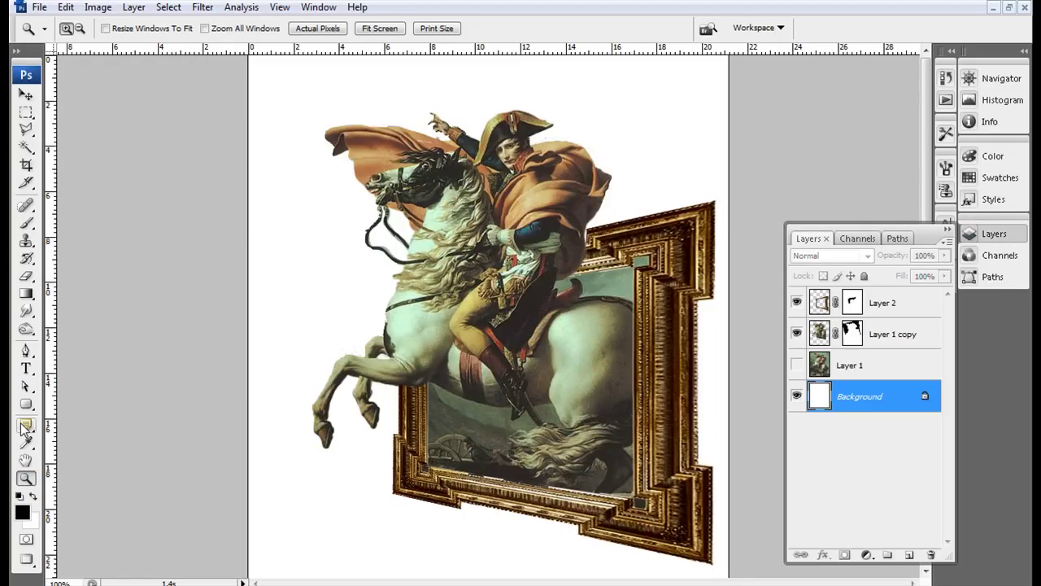
{"action": "key", "text": "shift+F5"}
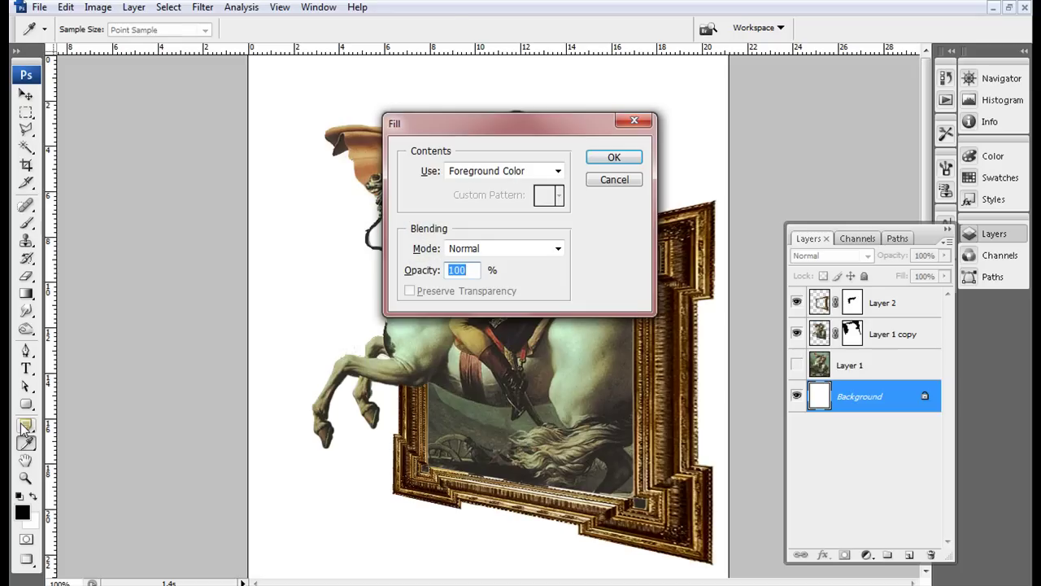
{"action": "key", "text": "Return"}
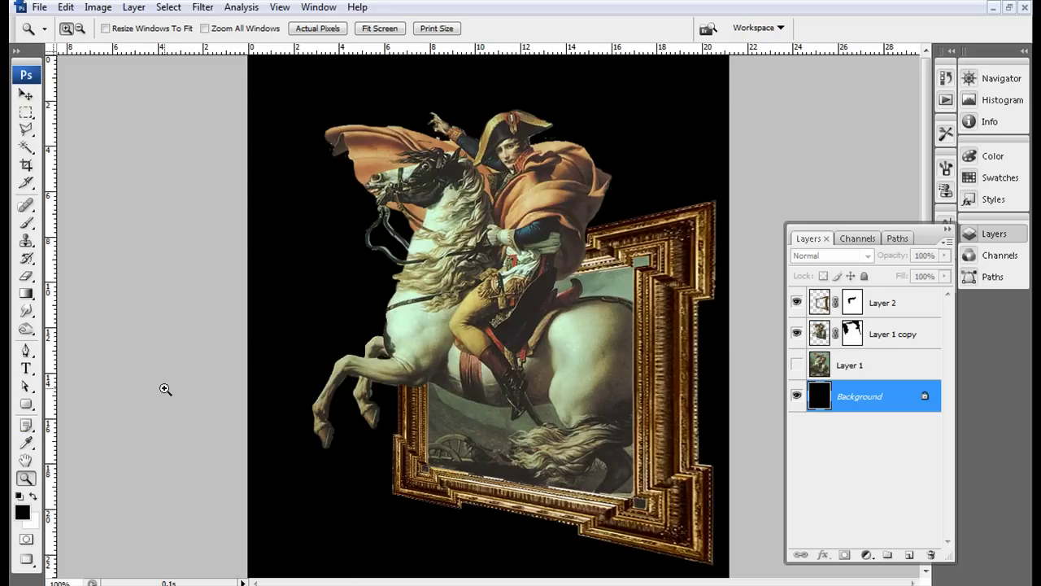
Step: Zoom in on the horse's head and Napoleon's hand and cloak
{"action": "left_click", "coordinate": [456, 210]}
{"action": "left_click", "coordinate": [390, 315]}
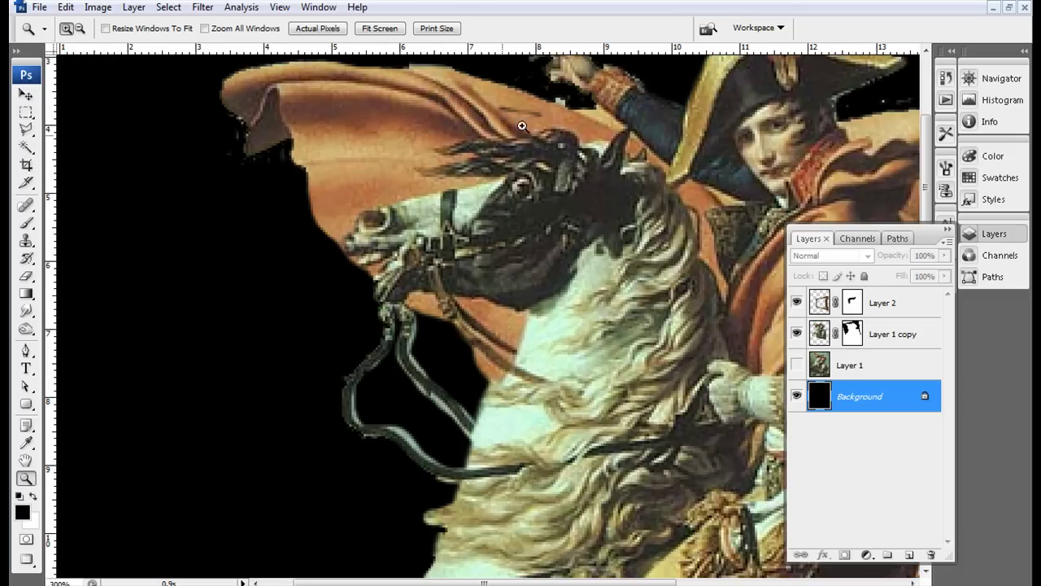
{"action": "left_click", "coordinate": [545, 113]}
Step: Target the Layer 1 copy mask and set up a 5 px brush
{"action": "left_click", "coordinate": [28, 277]}
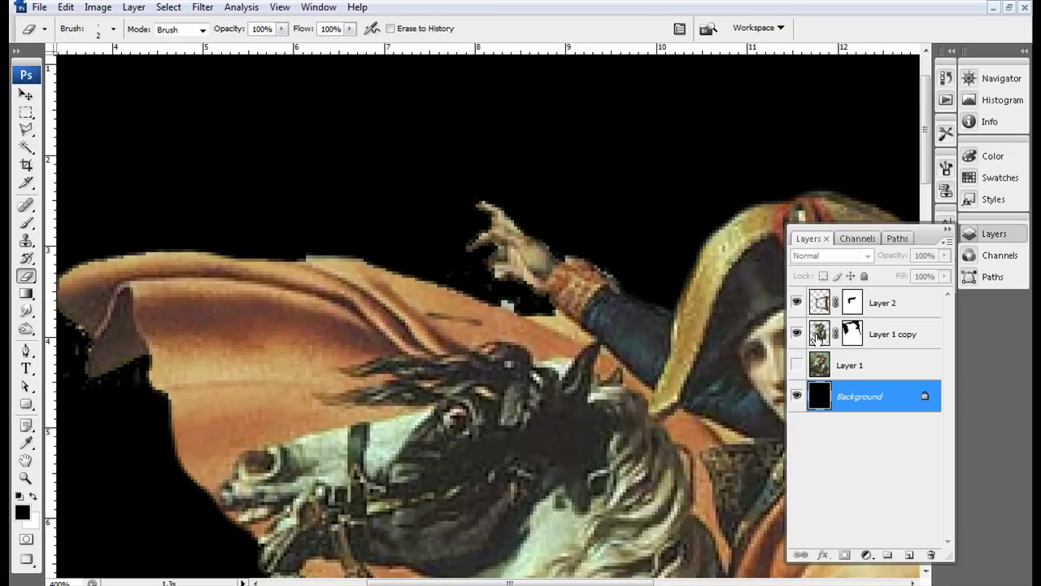
{"action": "left_click", "coordinate": [816, 338]}
{"action": "left_click", "coordinate": [854, 331]}
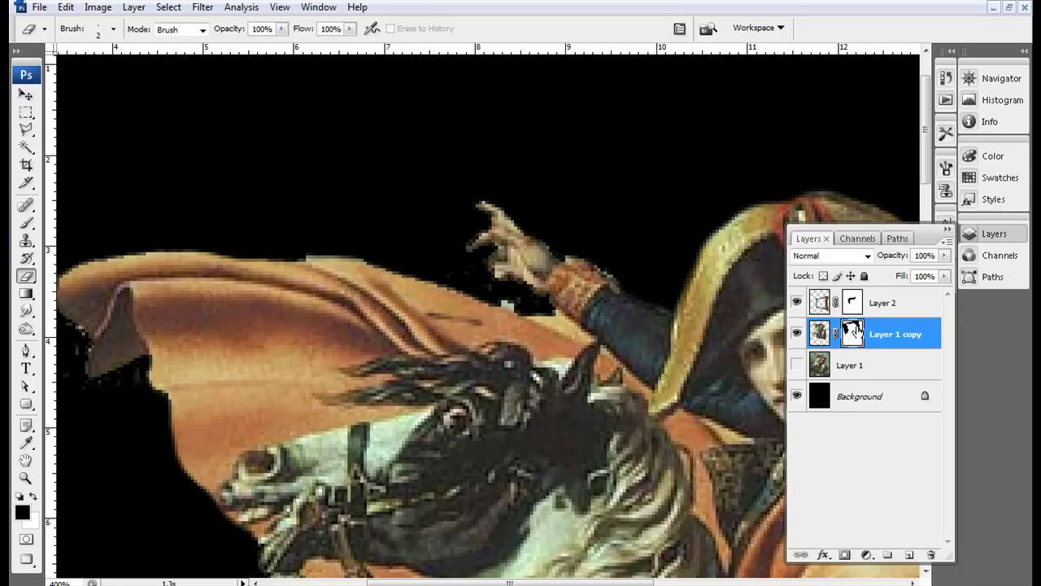
{"action": "left_click", "coordinate": [26, 224]}
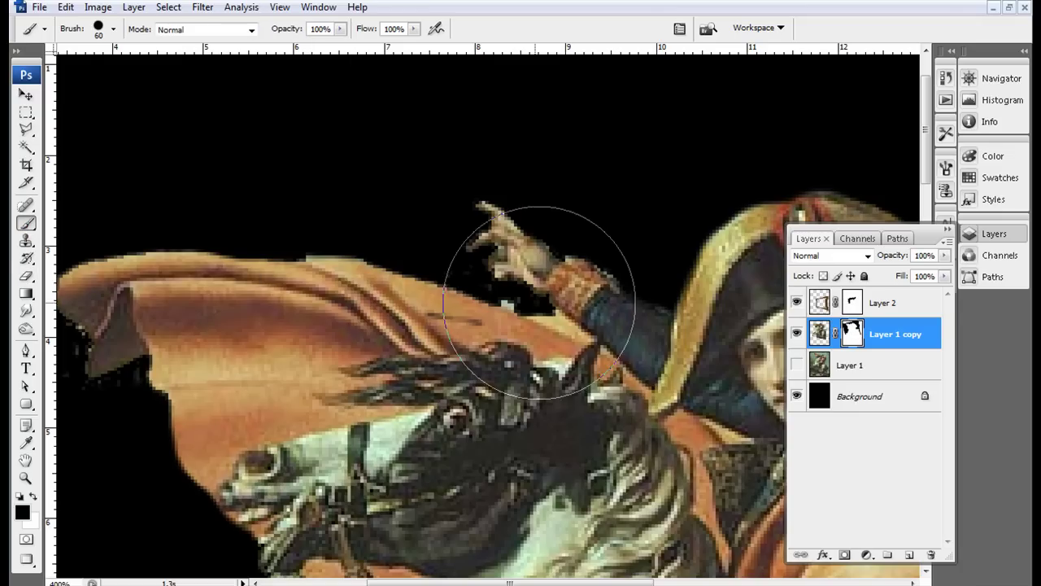
{"action": "right_click", "coordinate": [551, 297]}
{"action": "key", "text": "Return"}
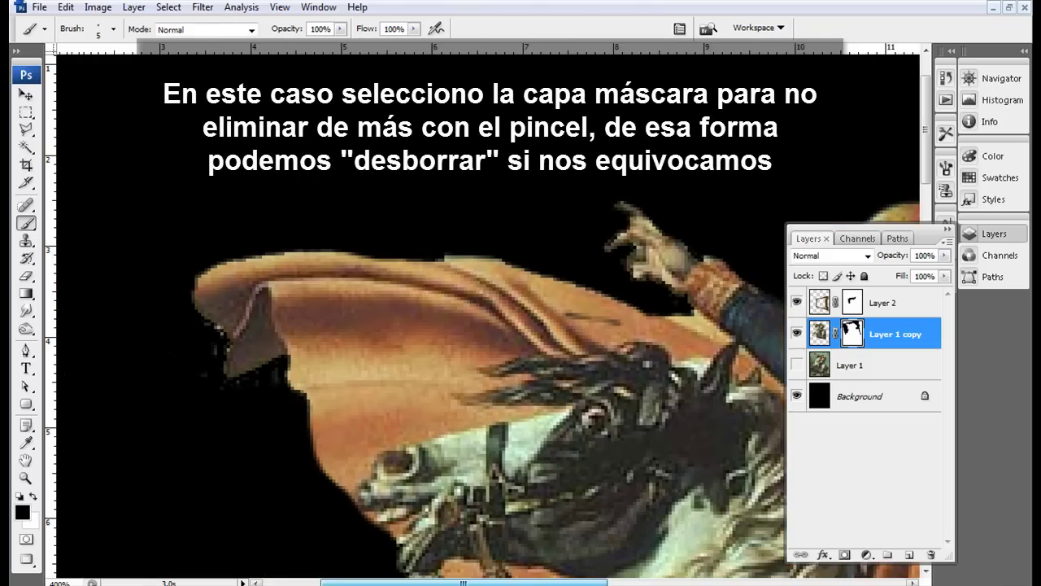
Step: Paint out stray fringes along the cloak and reins, then view the whole image
{"action": "left_click_drag", "start_coordinate": [564, 584], "coordinate": [492, 584]}
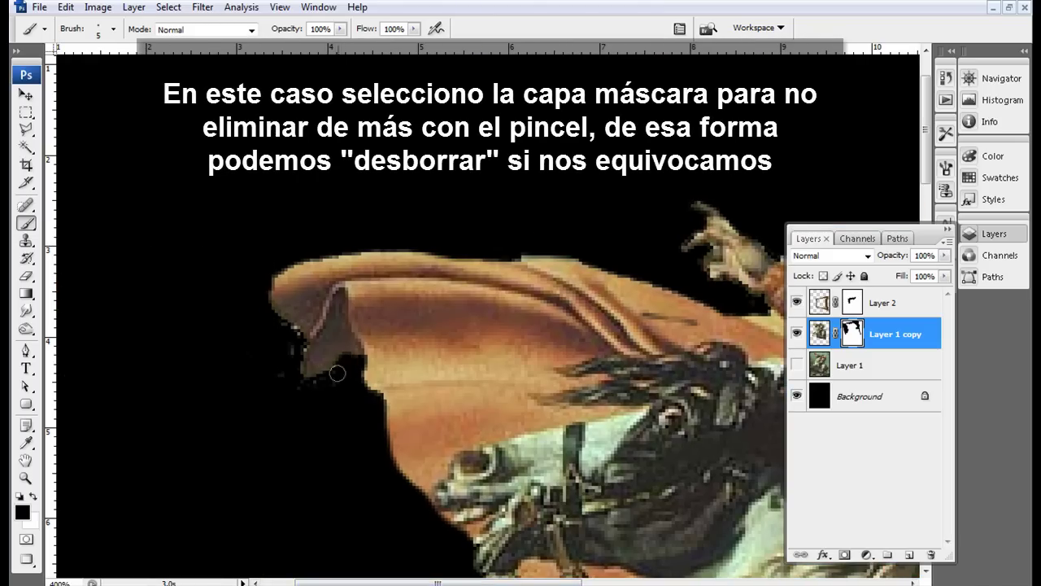
{"action": "scroll", "coordinate": [281, 344], "scroll_direction": "down", "scroll_amount": 2}
{"action": "scroll", "coordinate": [282, 345], "scroll_direction": "down", "scroll_amount": 3}
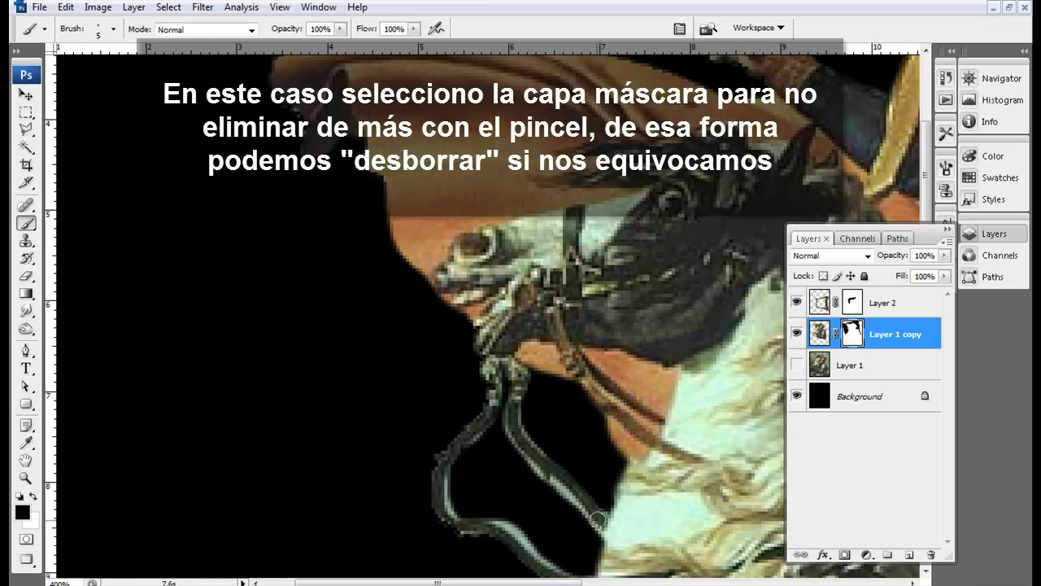
{"action": "scroll", "coordinate": [594, 535], "scroll_direction": "down", "scroll_amount": 2}
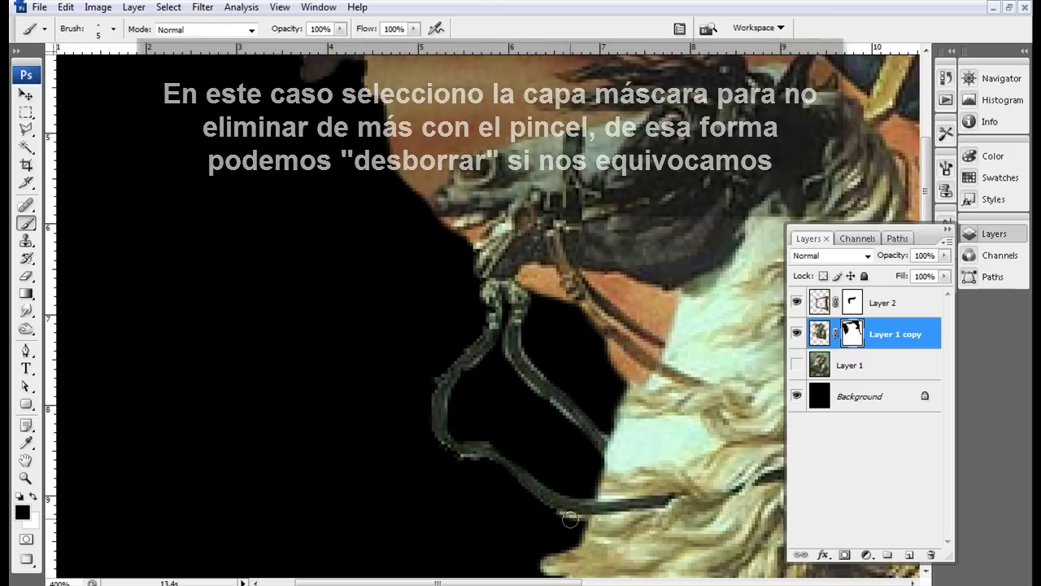
{"action": "double_click", "coordinate": [25, 479]}
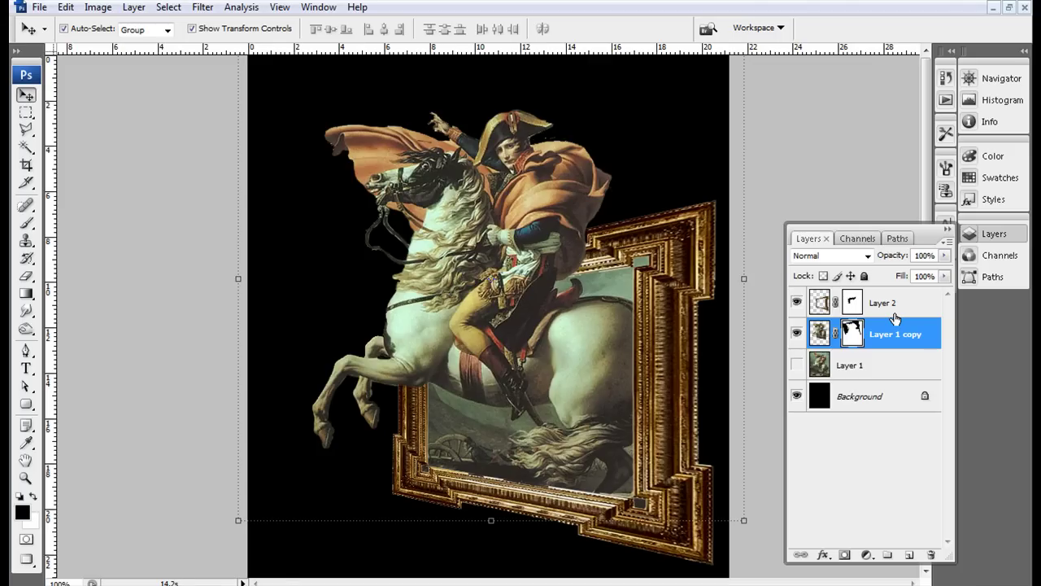
Step: Duplicate Layer 1 copy and lasso the frame interior below the cape, feathered 25 px
{"action": "key", "text": "ctrl+j"}
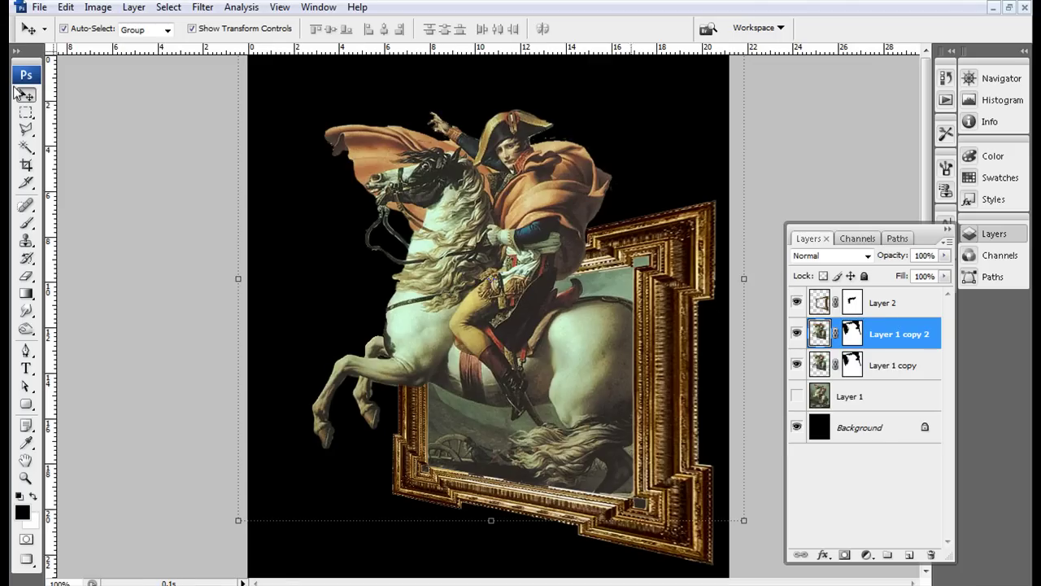
{"action": "left_click", "coordinate": [26, 129]}
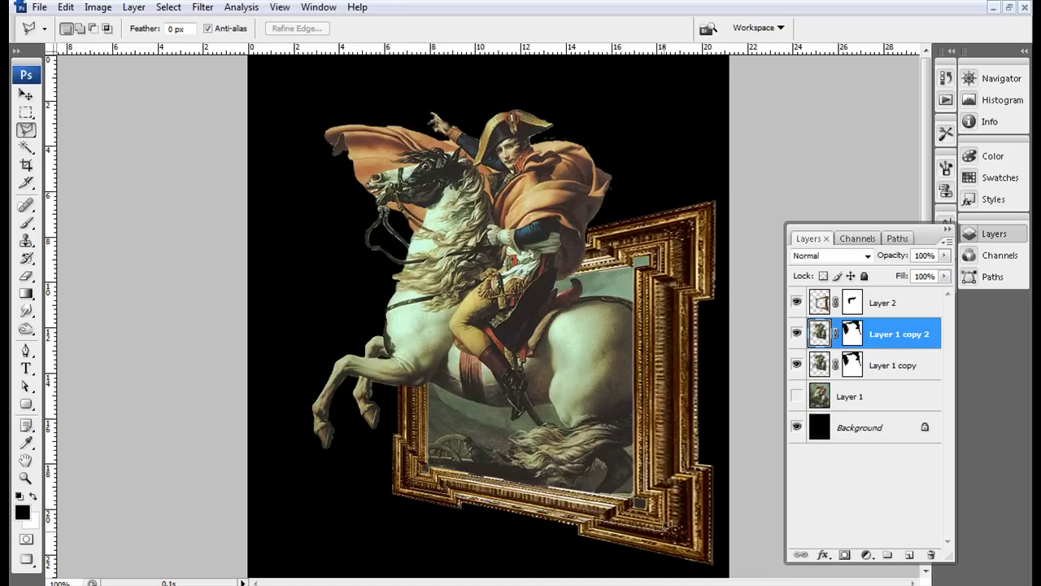
{"action": "left_click", "coordinate": [672, 526]}
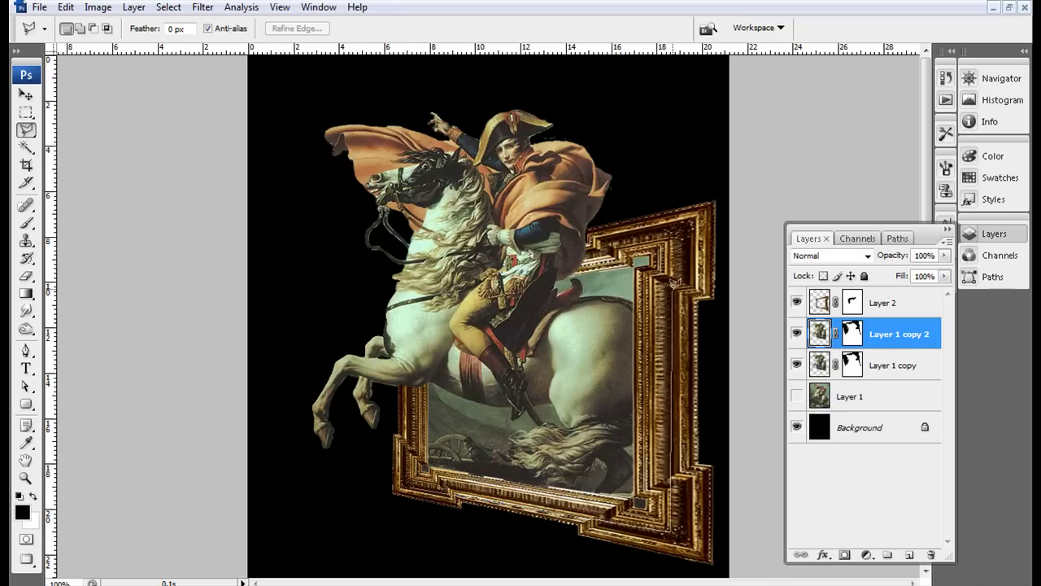
{"action": "left_click", "coordinate": [666, 229]}
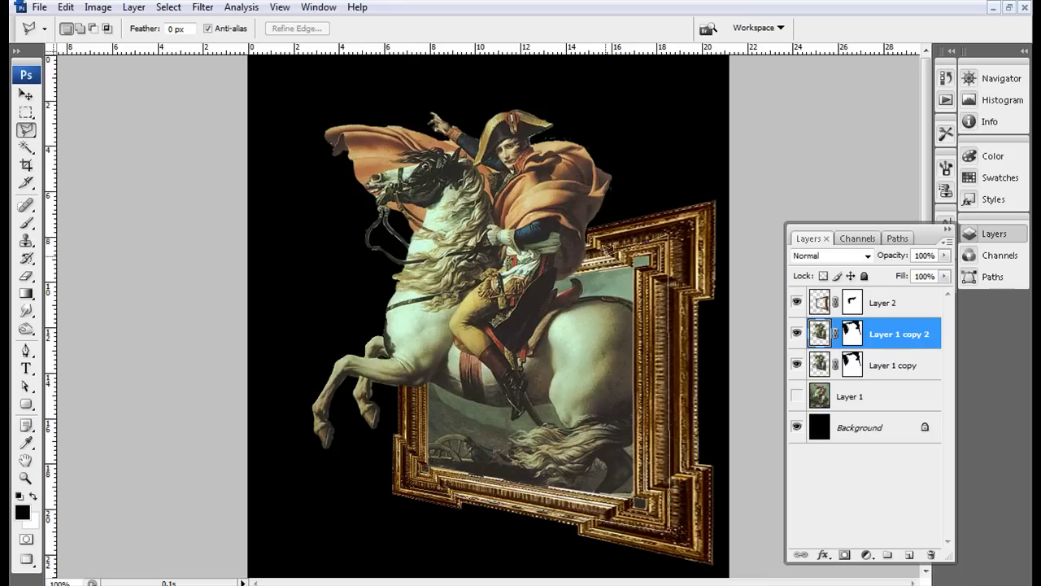
{"action": "left_click", "coordinate": [592, 257]}
{"action": "left_click", "coordinate": [411, 483]}
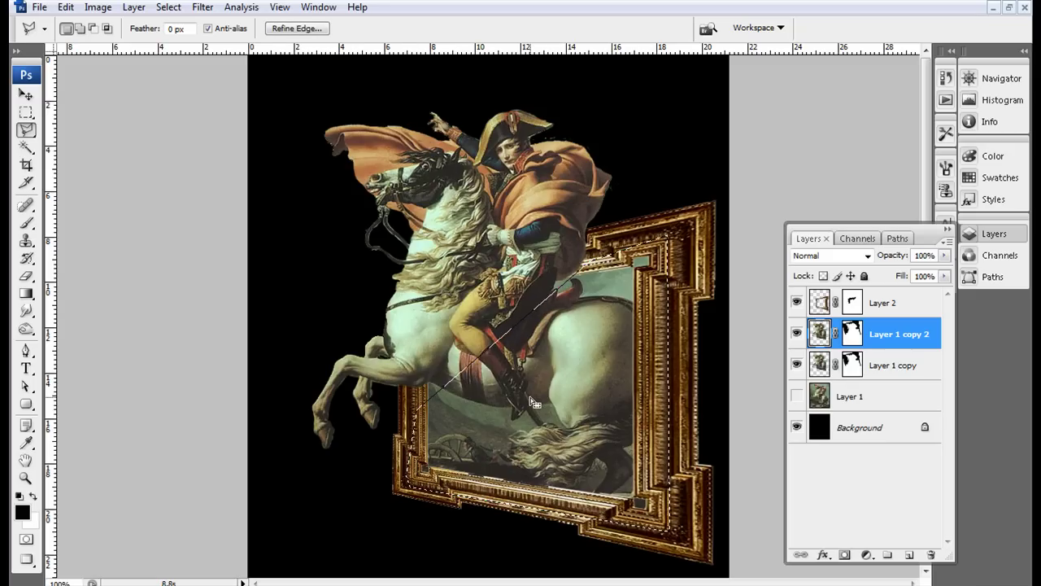
{"action": "key", "text": "ctrl+alt+d"}
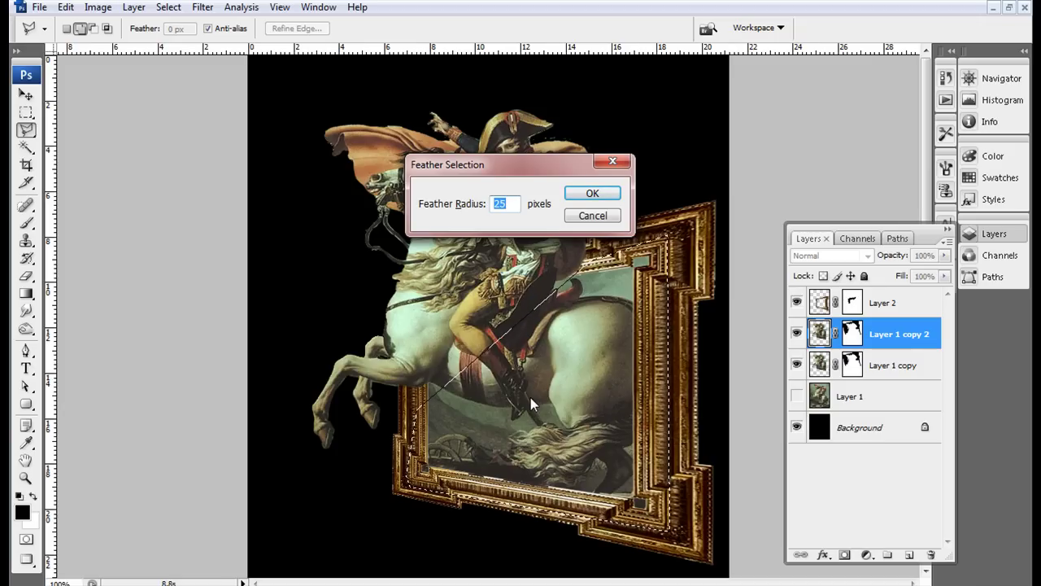
{"action": "key", "text": "Return"}
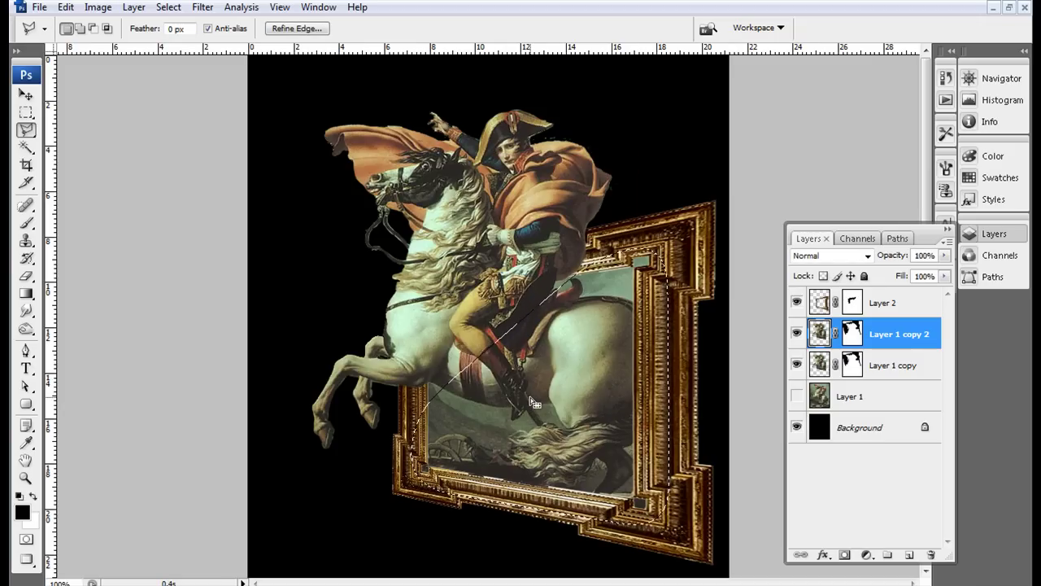
Step: Try a gradient on the painting, undo it, and add an empty Layer 3
{"action": "left_click", "coordinate": [26, 295]}
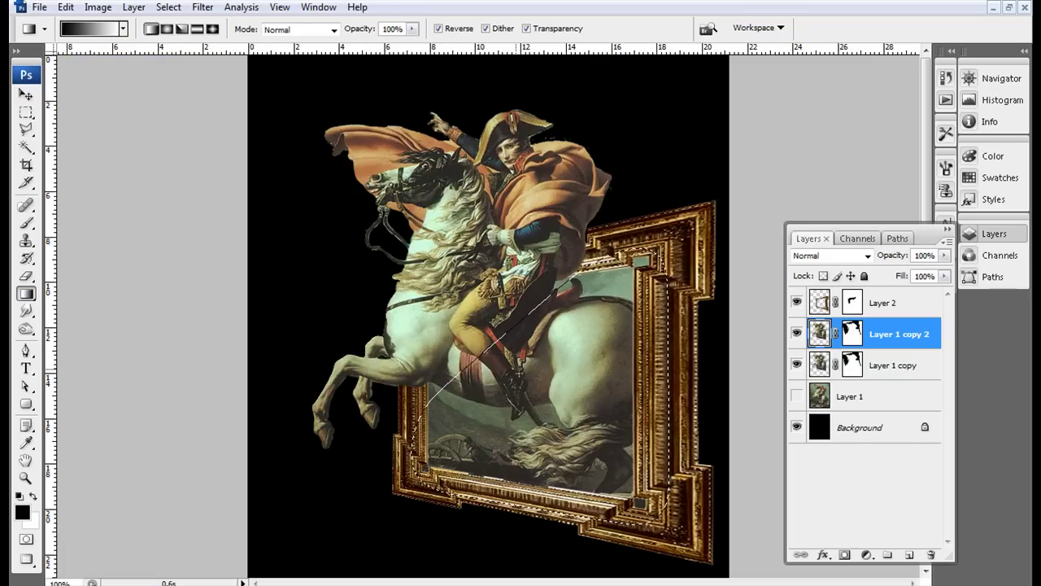
{"action": "left_click_drag", "start_coordinate": [503, 343], "coordinate": [622, 478]}
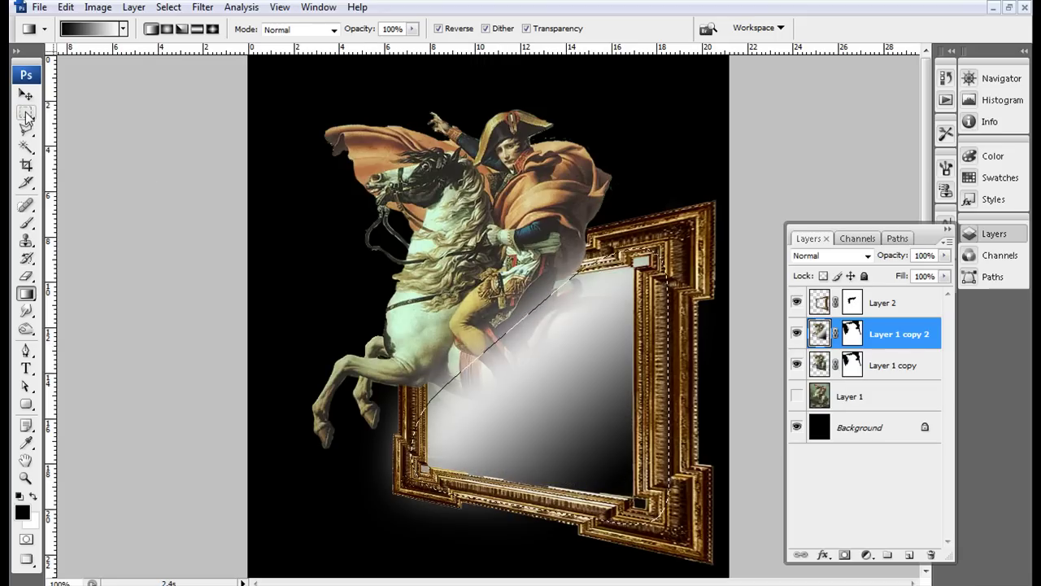
{"action": "key", "text": "ctrl+z"}
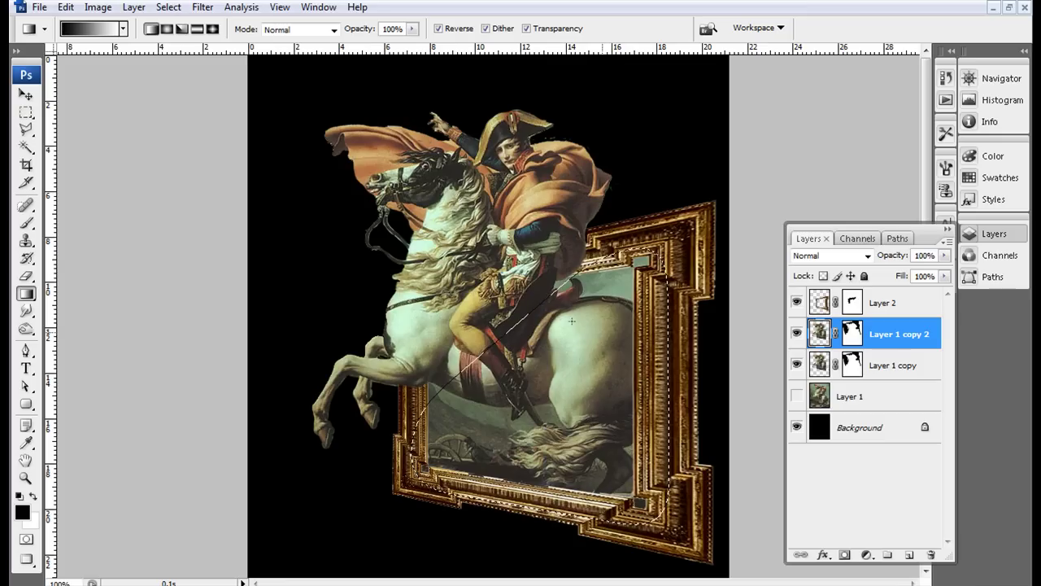
{"action": "left_click", "coordinate": [909, 554]}
Step: Draw a white-to-grey gradient on Layer 3 inside the frame selection, then deselect
{"action": "left_click_drag", "start_coordinate": [511, 323], "coordinate": [610, 431]}
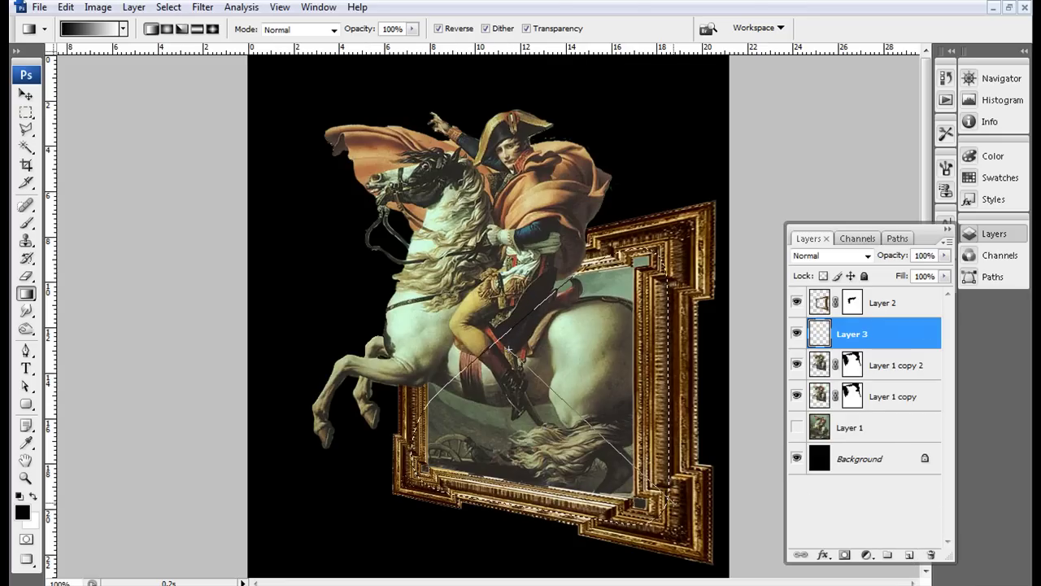
{"action": "left_click", "coordinate": [26, 112]}
{"action": "left_click", "coordinate": [127, 223]}
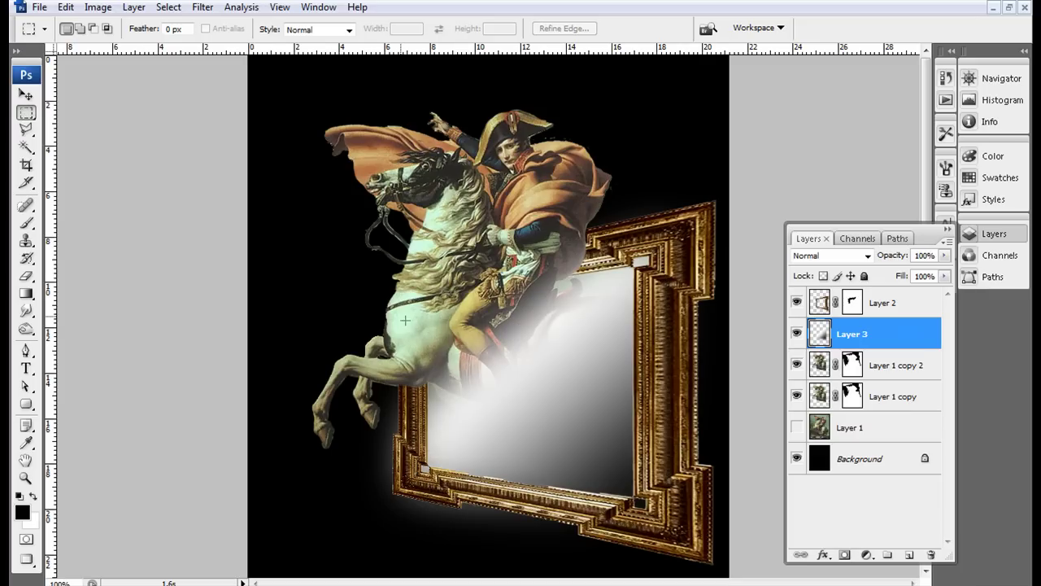
Step: Set Layer 3 to Multiply after previewing other blend modes, then select the whole canvas
{"action": "left_click", "coordinate": [862, 255]}
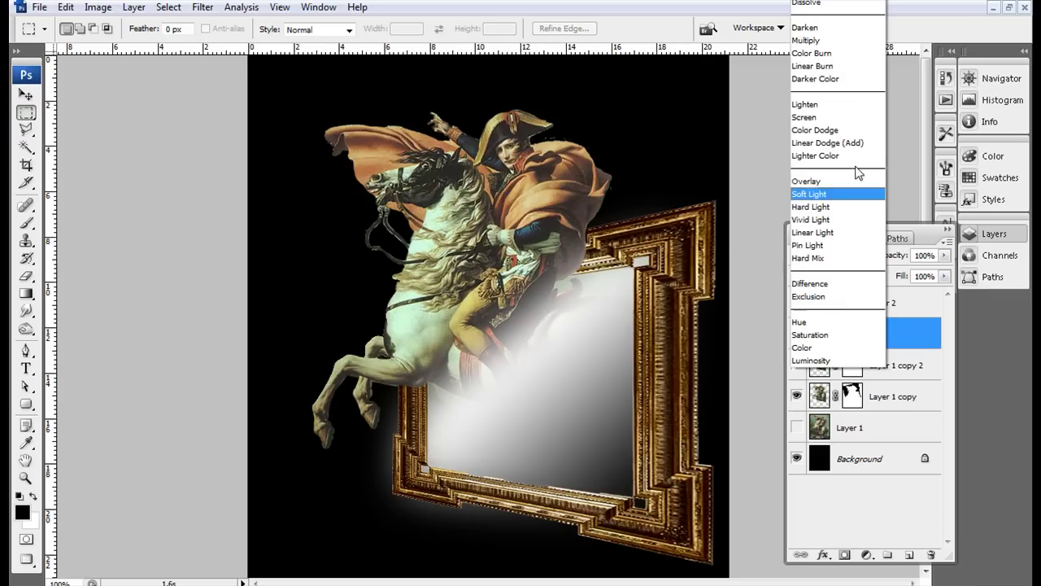
{"action": "left_click", "coordinate": [834, 44]}
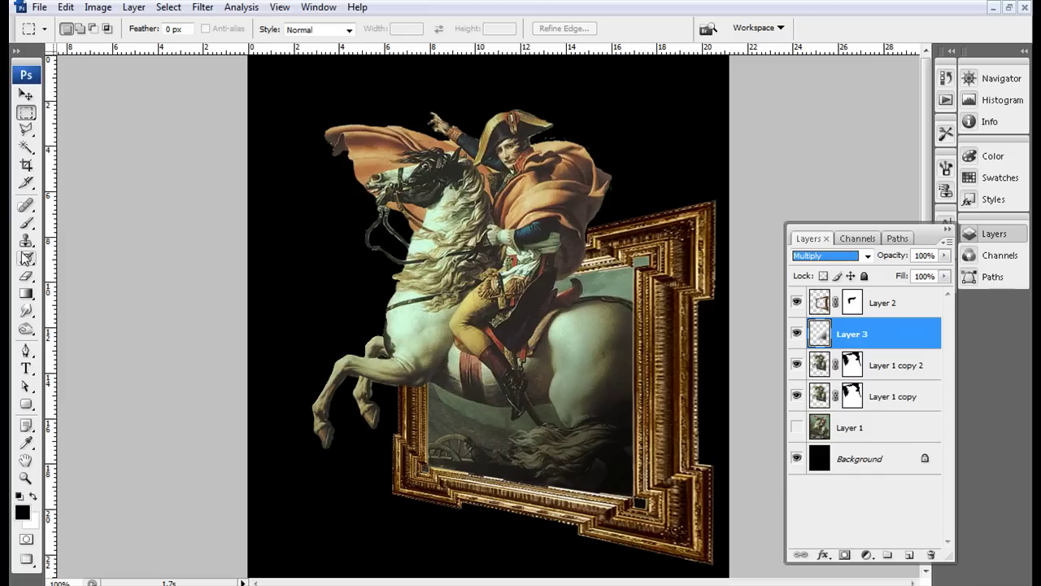
{"action": "key", "text": "Down"}
{"action": "key", "text": "Down"}
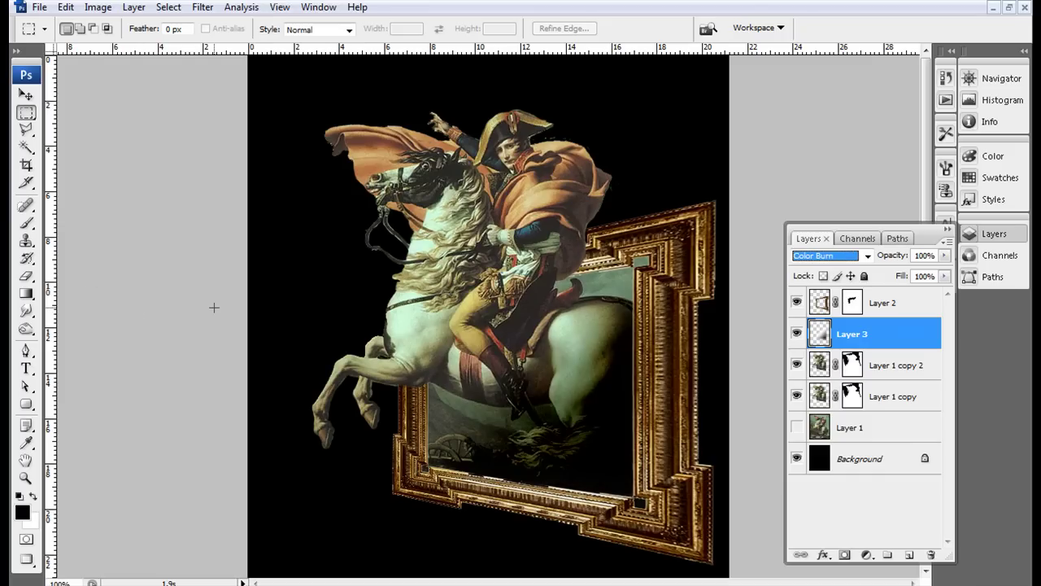
{"action": "key", "text": "Up"}
{"action": "key", "text": "Up"}
{"action": "key", "text": "Up"}
{"action": "key", "text": "Down"}
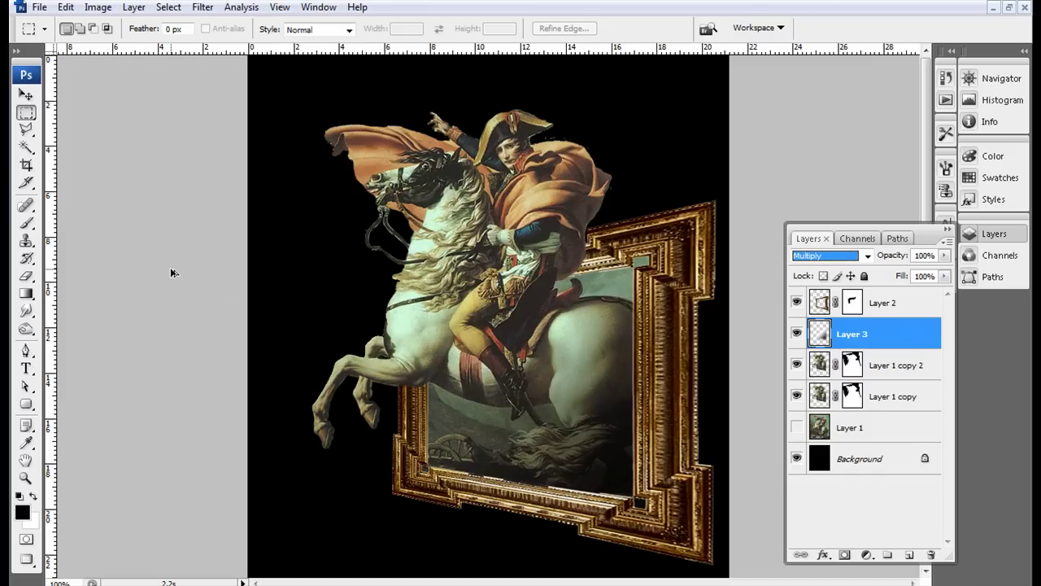
{"action": "key", "text": "Up"}
{"action": "key", "text": "Down"}
{"action": "key", "text": "Up"}
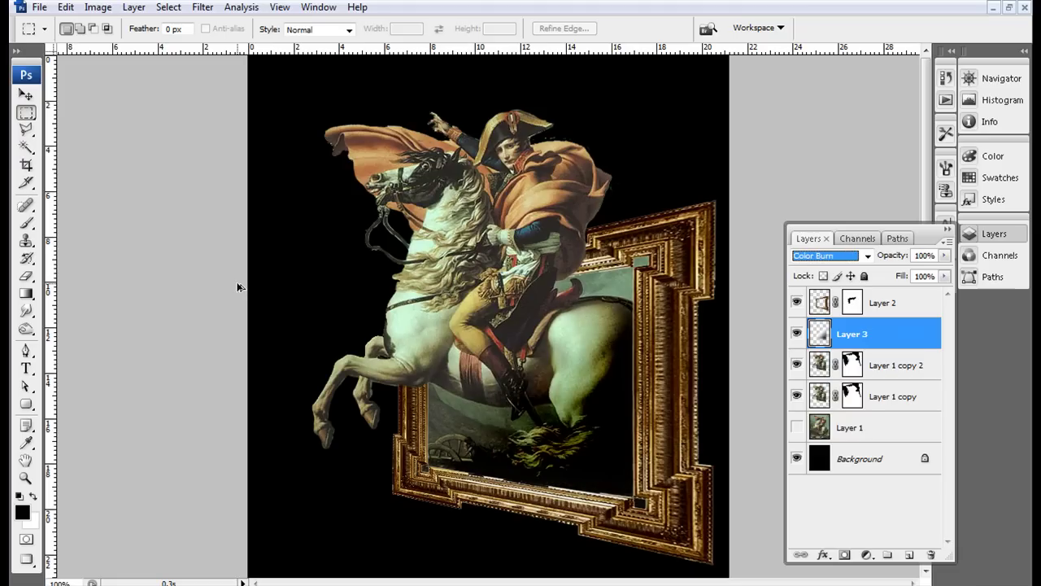
{"action": "key", "text": "Up"}
{"action": "key", "text": "Up"}
{"action": "key", "text": "Up"}
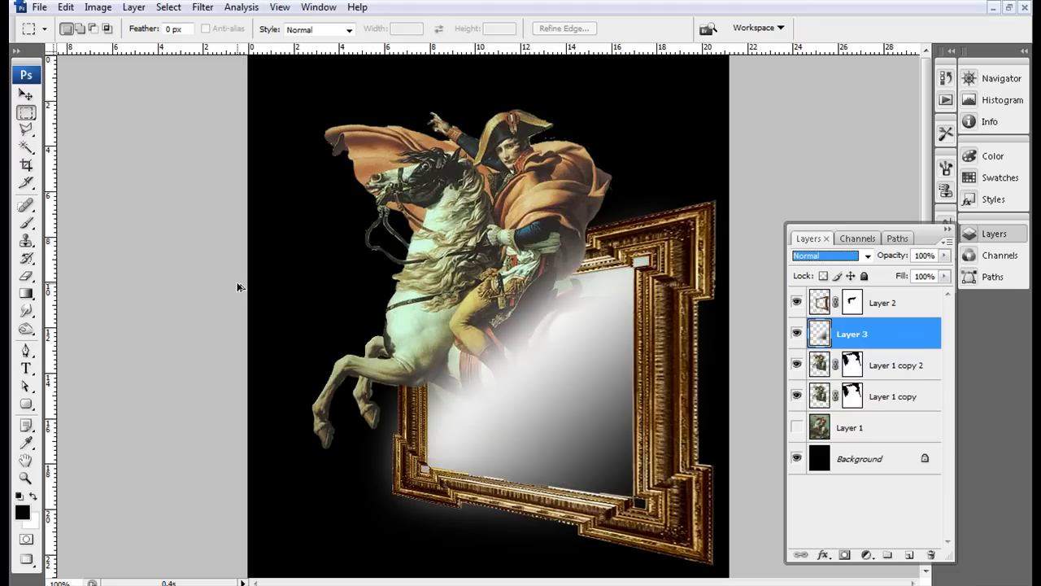
{"action": "left_click", "coordinate": [828, 256]}
{"action": "left_click", "coordinate": [809, 40]}
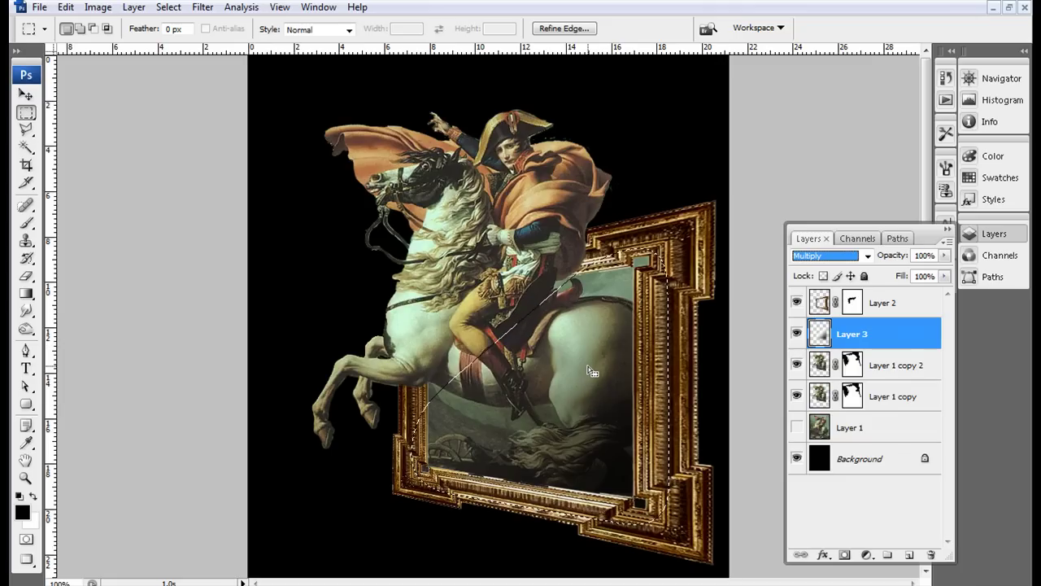
{"action": "key", "text": "shift"}
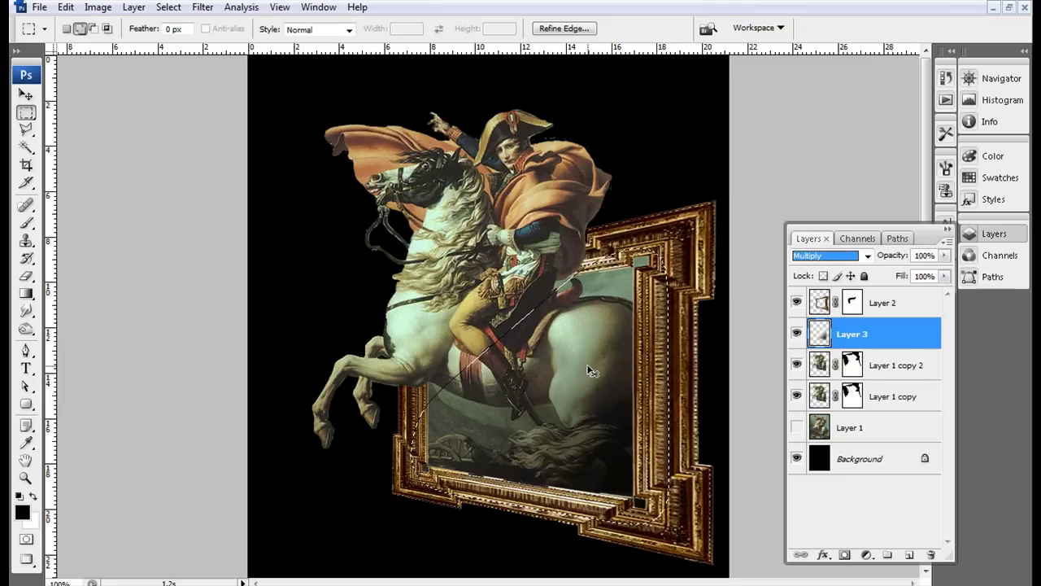
{"action": "key", "text": "ctrl+shift+i"}
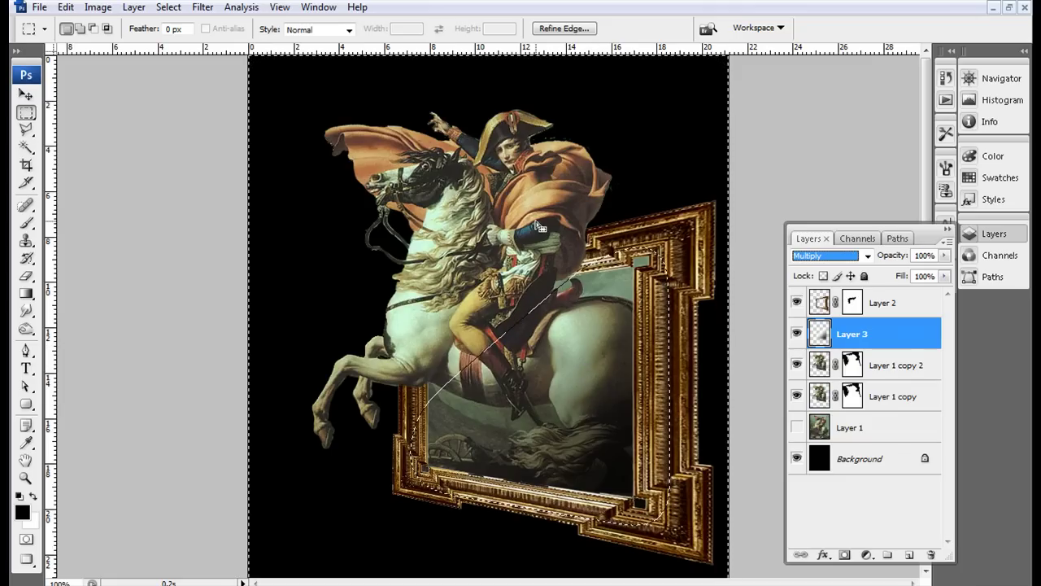
Step: Try a Levels adjustment on Layer 3 and cancel it
{"action": "key", "text": "ctrl+l"}
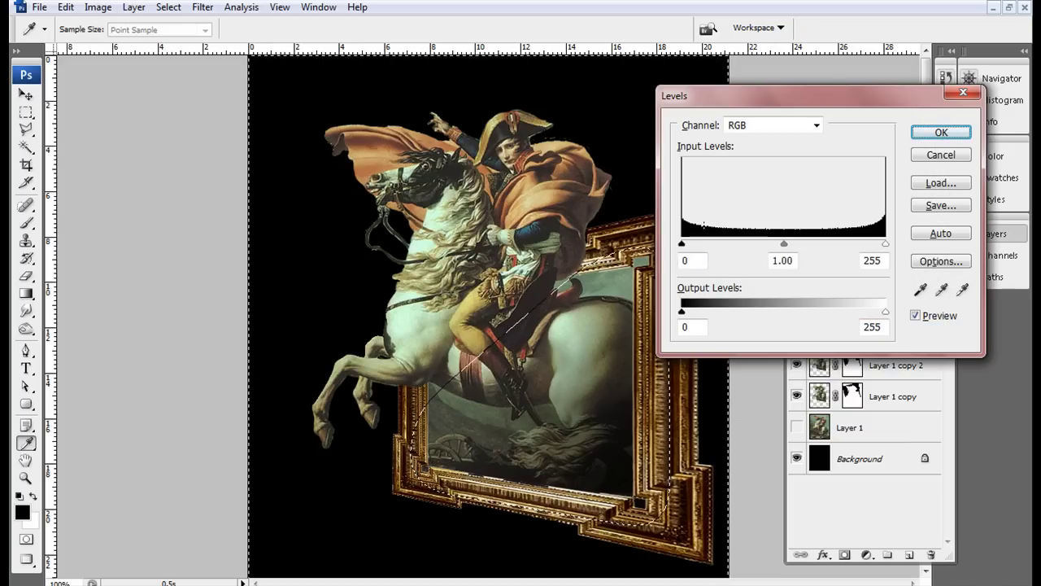
{"action": "mouse_move", "coordinate": [683, 243]}
{"action": "left_mouse_down"}
{"action": "mouse_move", "coordinate": [791, 257]}
{"action": "mouse_move", "coordinate": [749, 257]}
{"action": "left_mouse_up"}
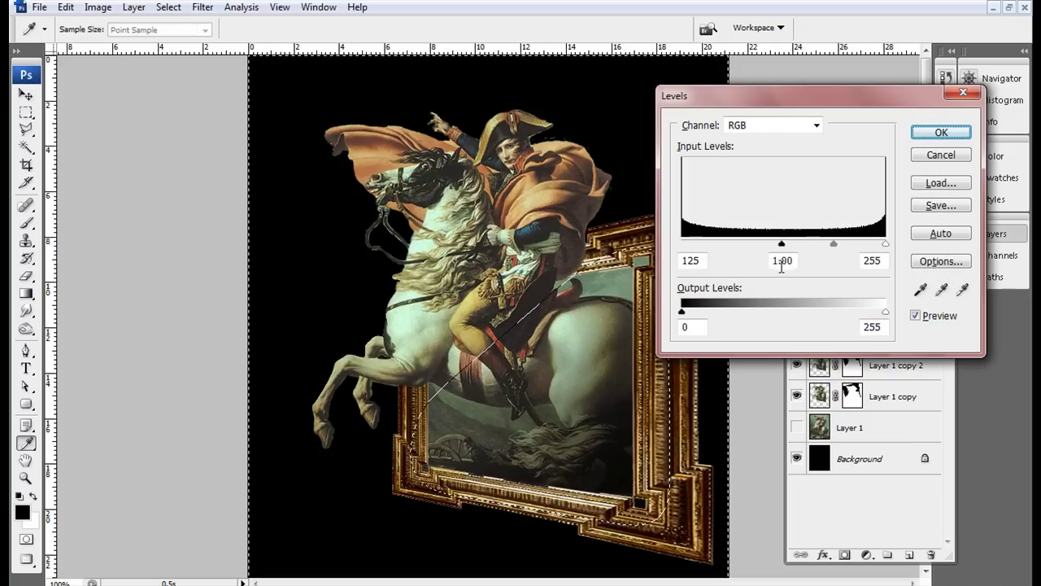
{"action": "mouse_move", "coordinate": [730, 89]}
{"action": "left_mouse_down"}
{"action": "mouse_move", "coordinate": [333, 85]}
{"action": "mouse_move", "coordinate": [488, 104]}
{"action": "left_mouse_up"}
{"action": "key", "text": "Return"}
{"action": "key", "text": "m"}
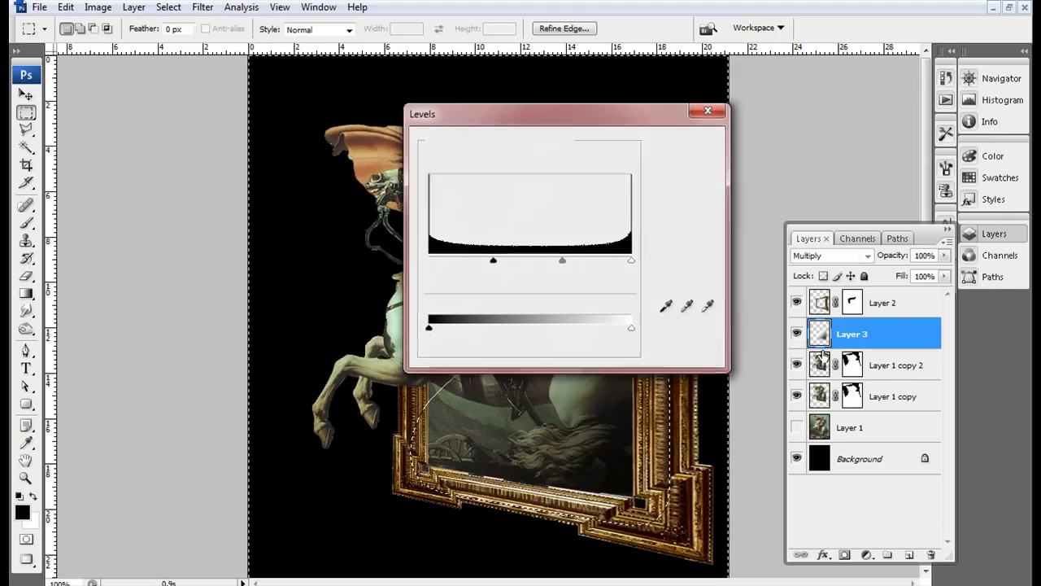
Step: Apply Levels 58 / 1.31 / 255 to Layer 1 copy 2, then deselect
{"action": "left_click", "coordinate": [894, 365]}
{"action": "key", "text": "ctrl+l"}
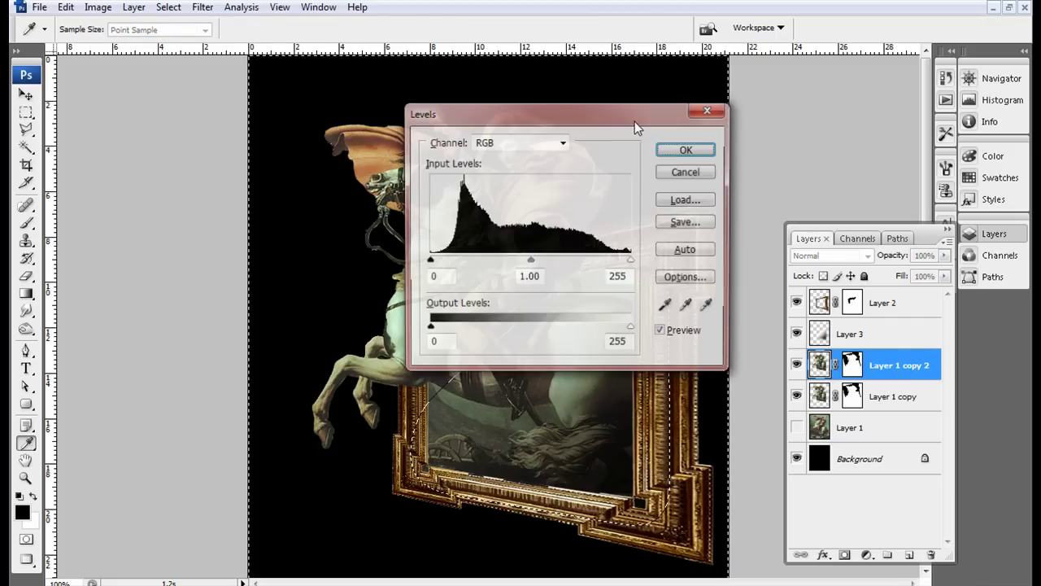
{"action": "left_click_drag", "start_coordinate": [487, 113], "coordinate": [697, 112]}
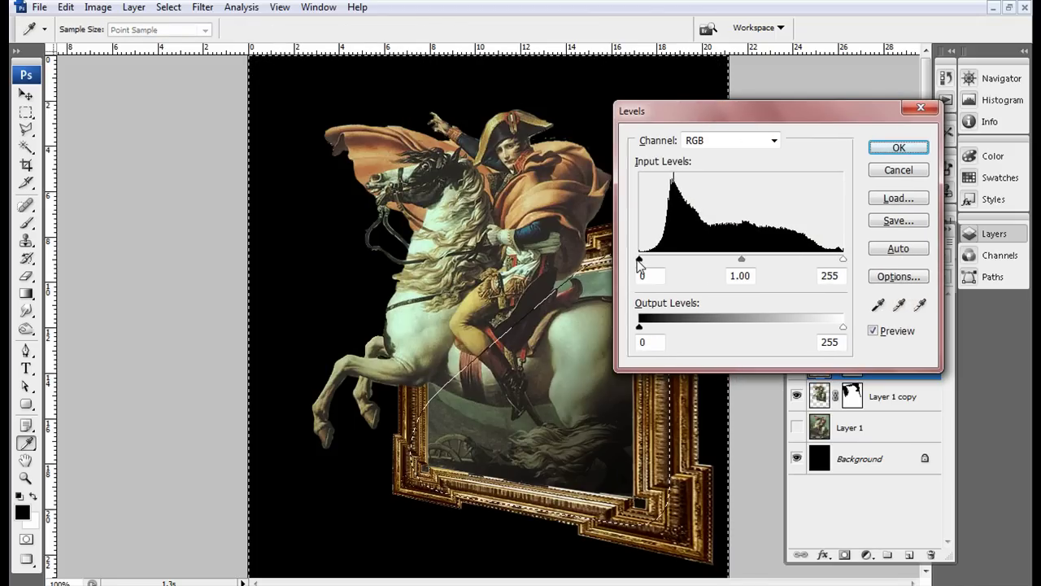
{"action": "left_click_drag", "start_coordinate": [641, 260], "coordinate": [666, 273]}
{"action": "left_click_drag", "start_coordinate": [757, 259], "coordinate": [740, 273]}
{"action": "left_click_drag", "start_coordinate": [667, 261], "coordinate": [687, 269]}
{"action": "left_click", "coordinate": [686, 262]}
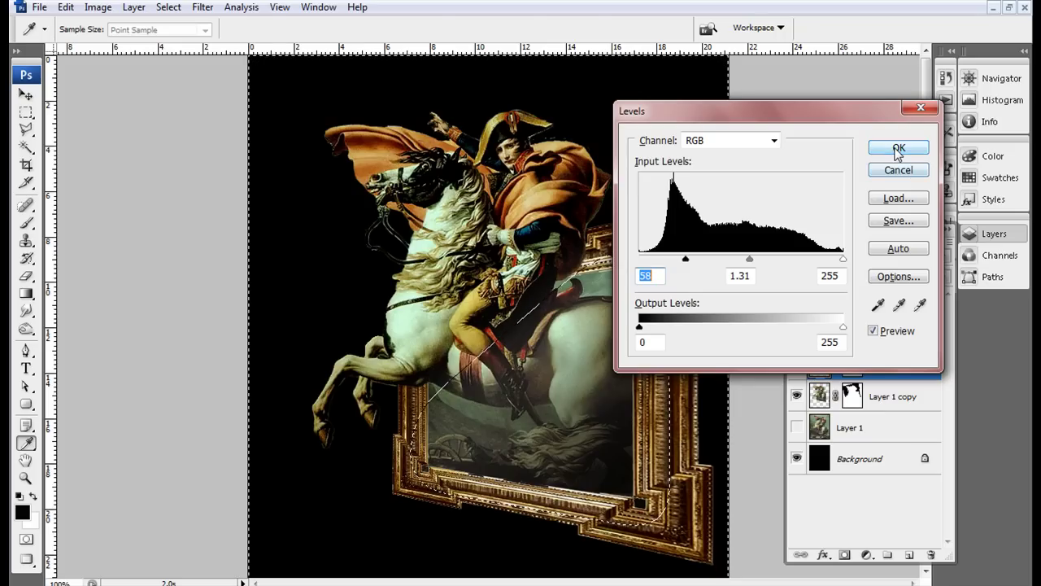
{"action": "left_click", "coordinate": [898, 149]}
{"action": "key", "text": "m"}
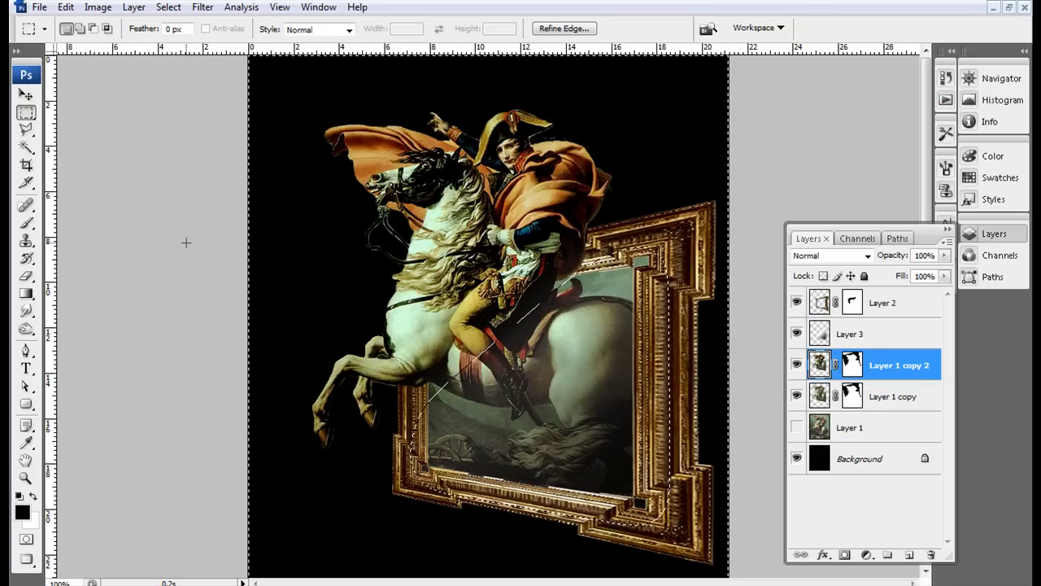
{"action": "key", "text": "ctrl+d"}
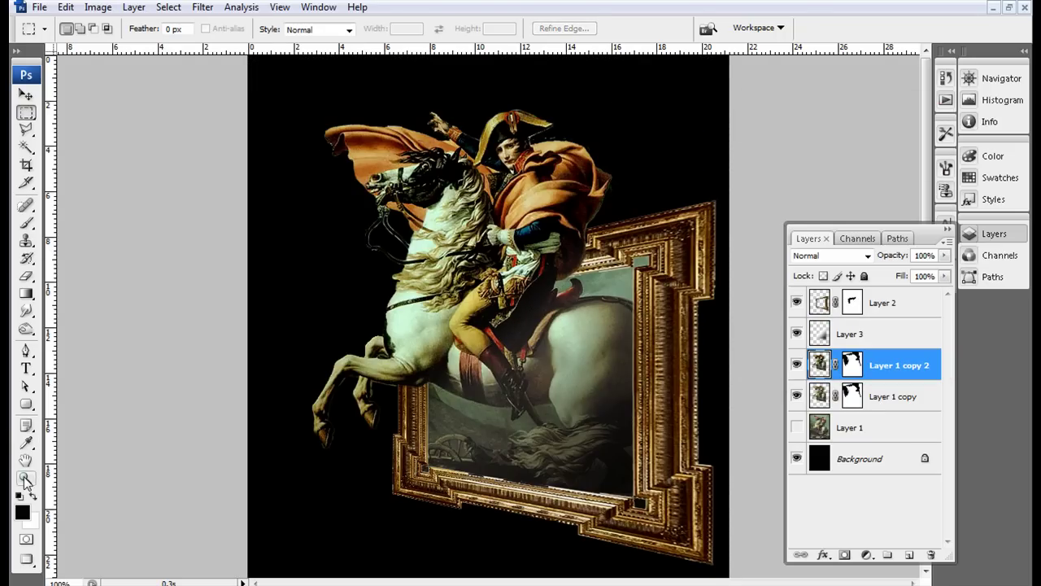
{"action": "left_click", "coordinate": [25, 479]}
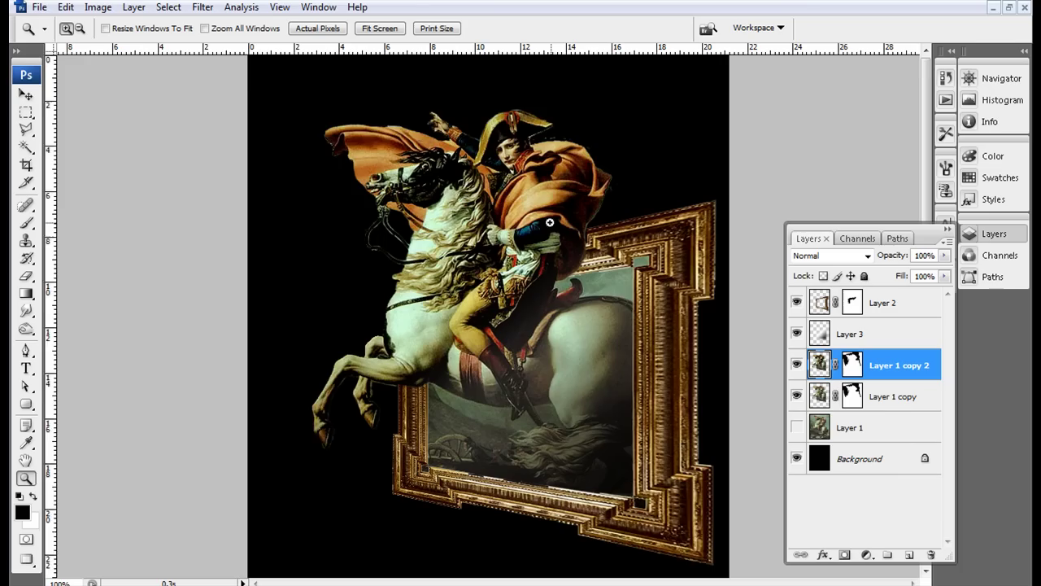